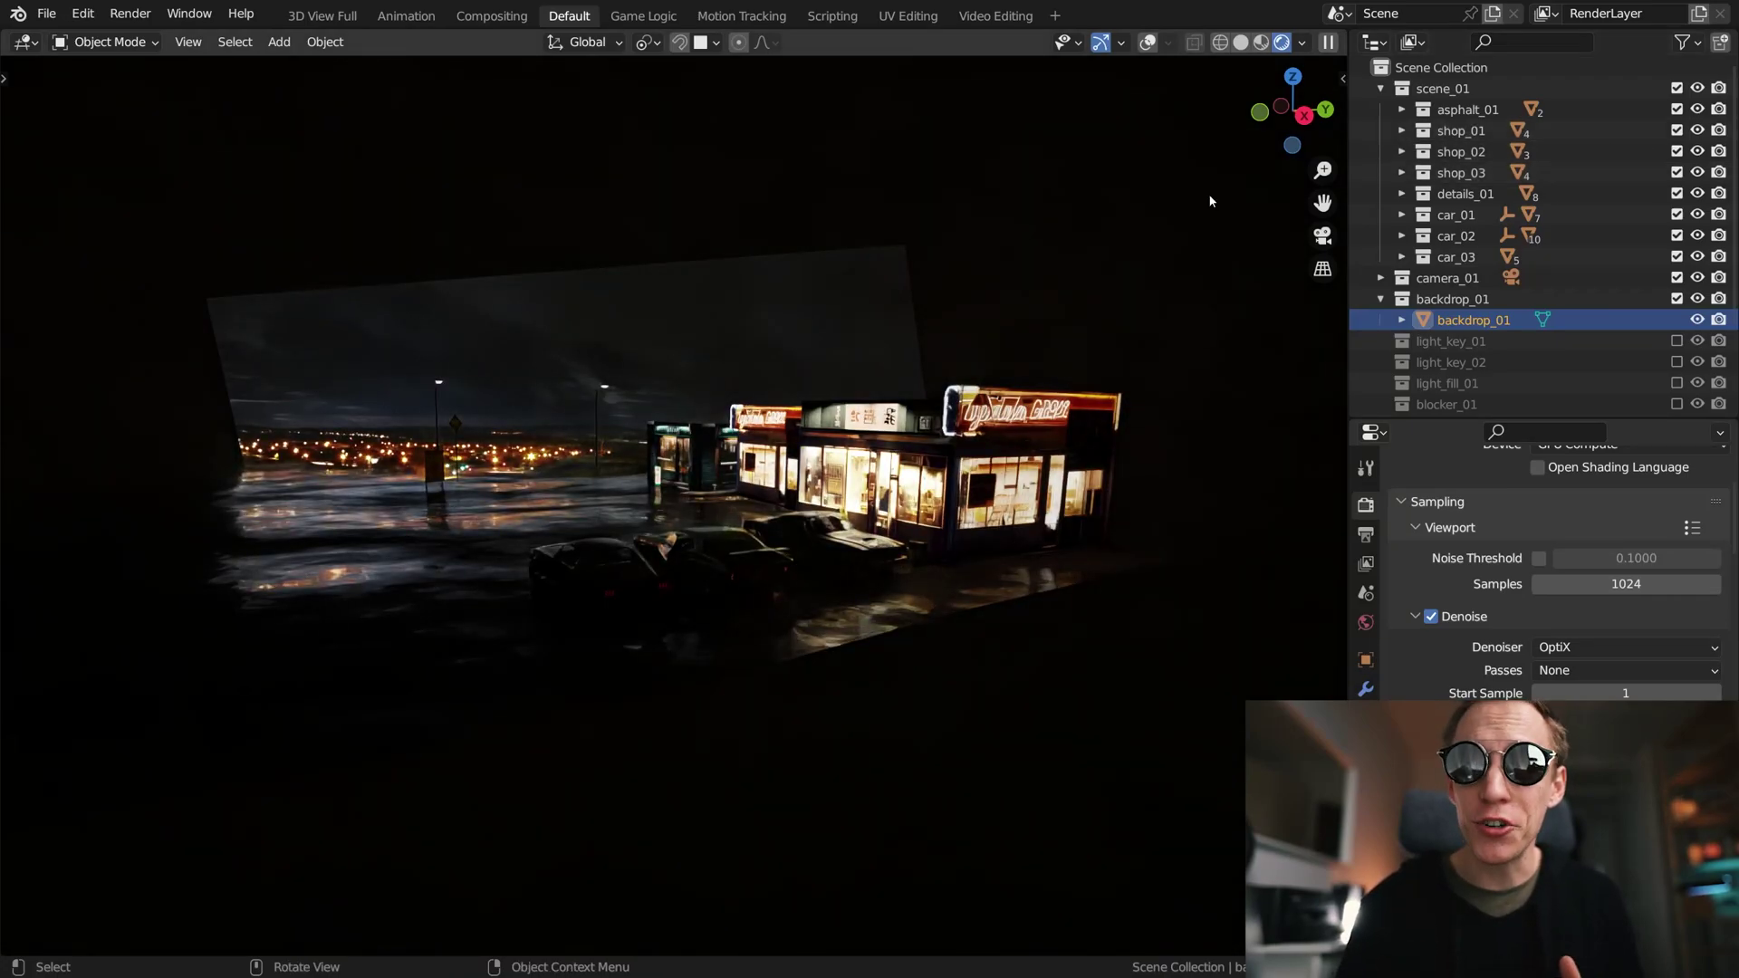
# - Nudge the night-sky backdrop twice into a better position, then pull the view back
pyautogui.press('g')
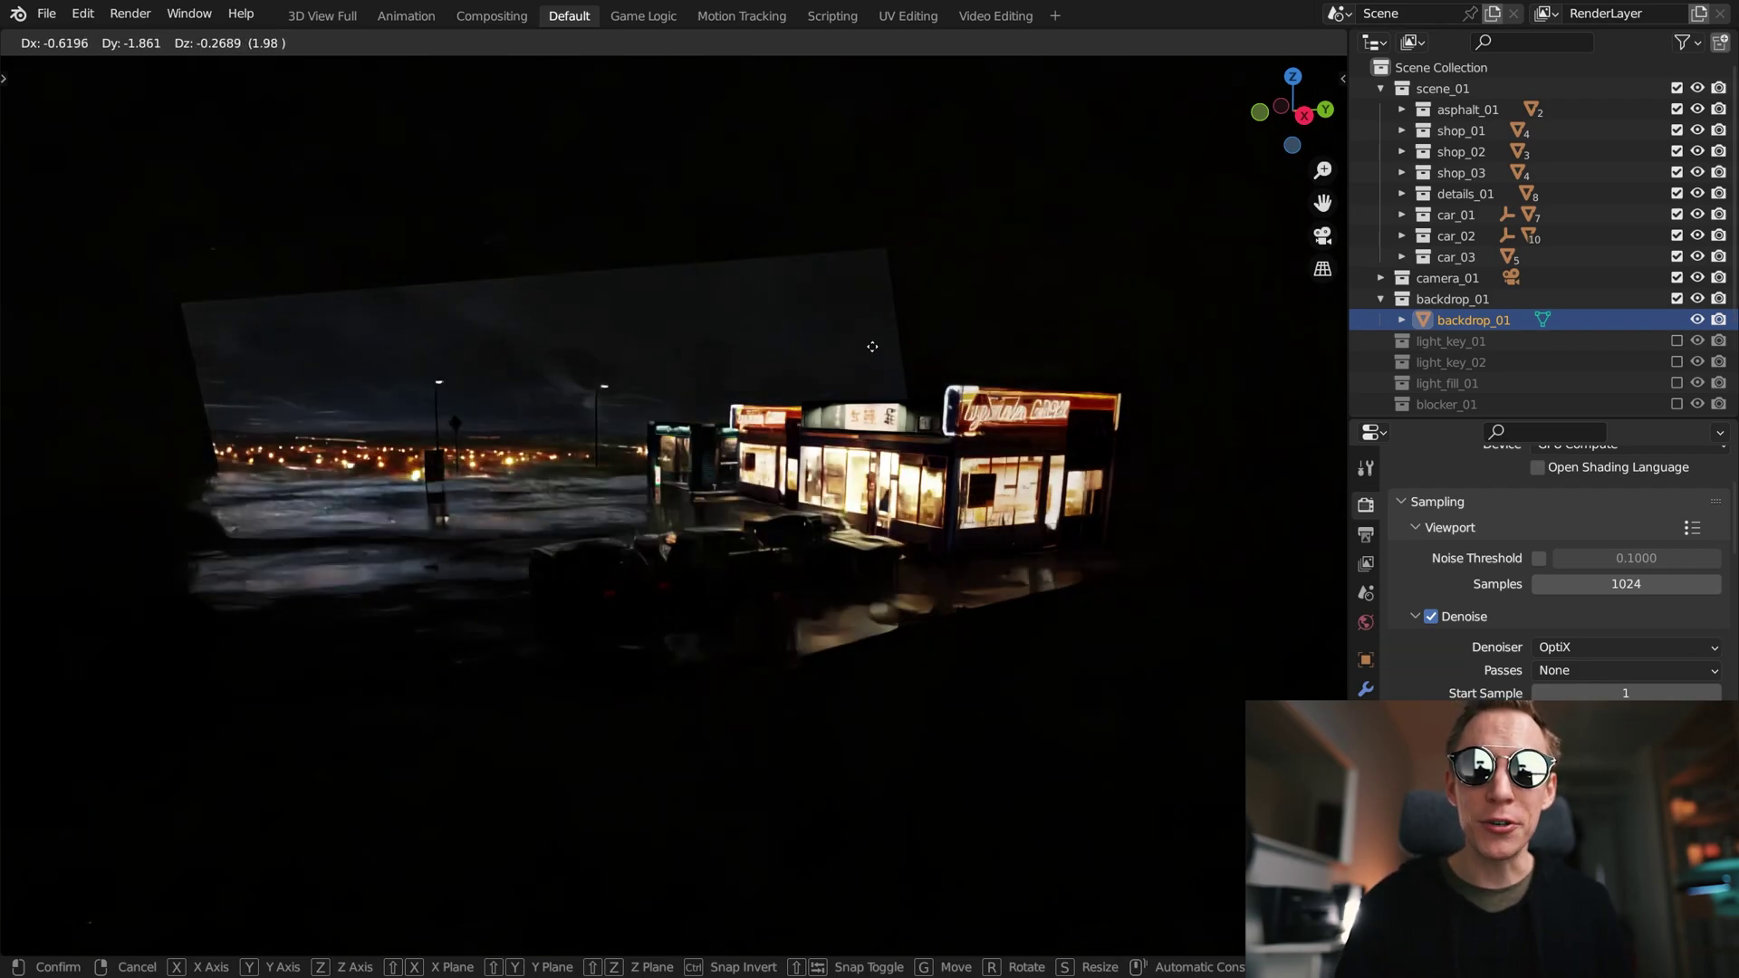
pyautogui.click(892, 272)
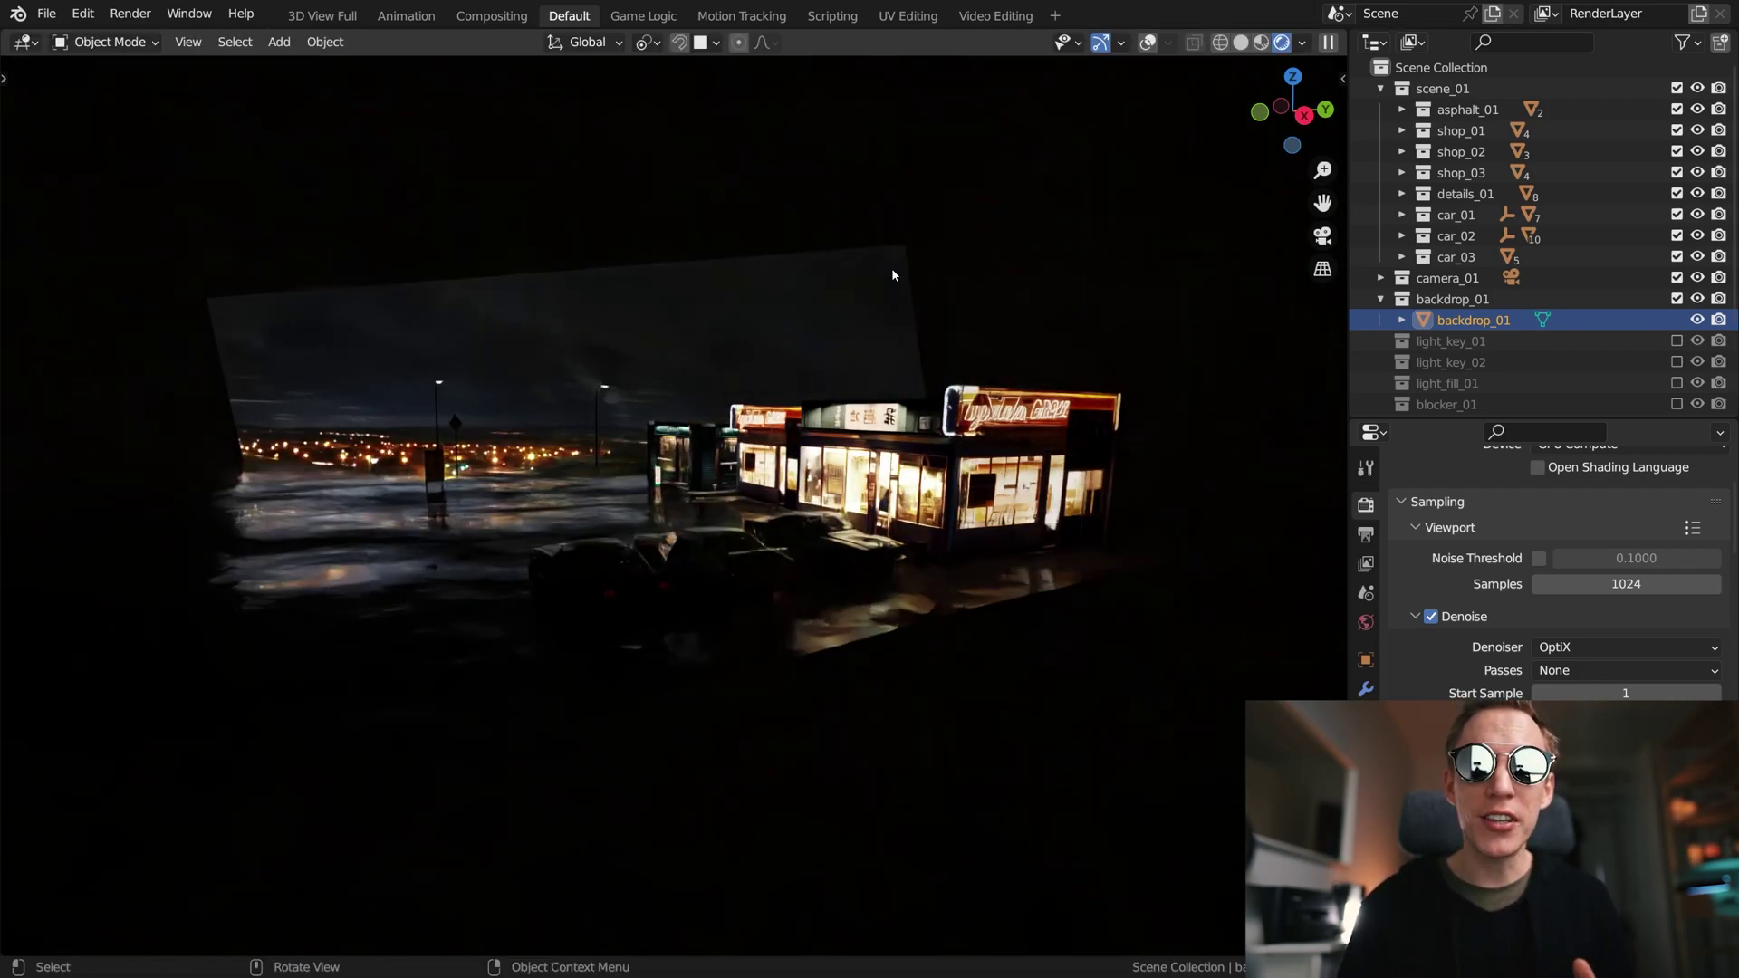
pyautogui.press('g')
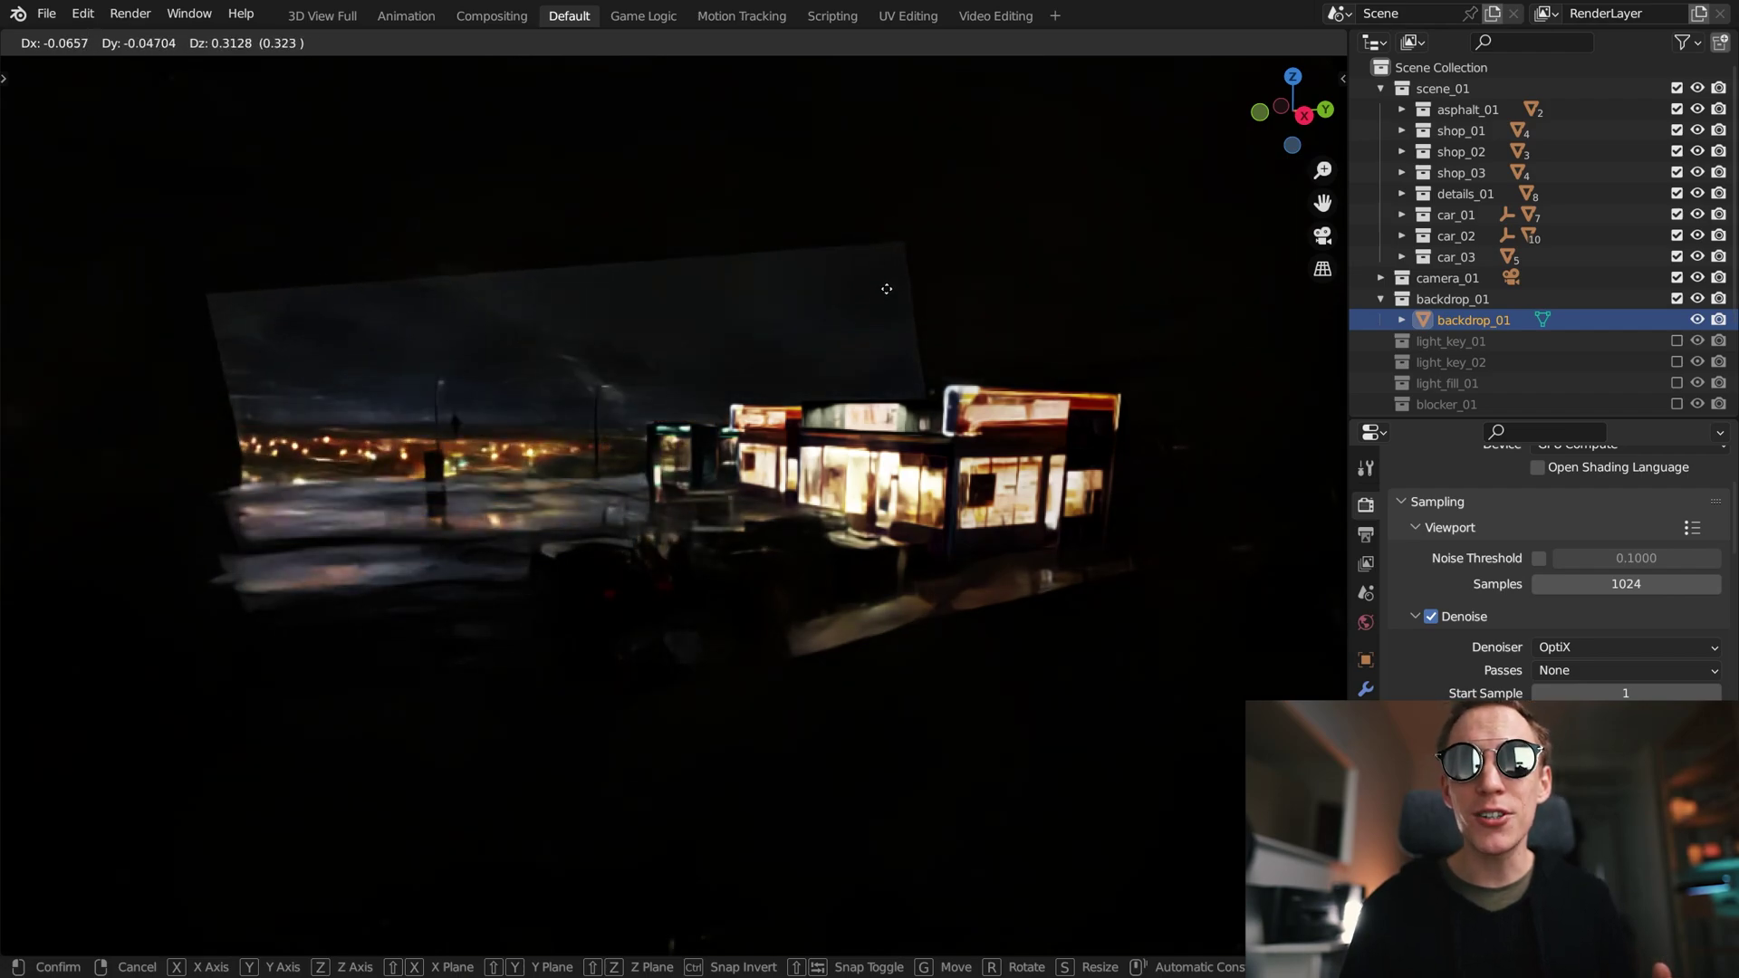
pyautogui.click(887, 294)
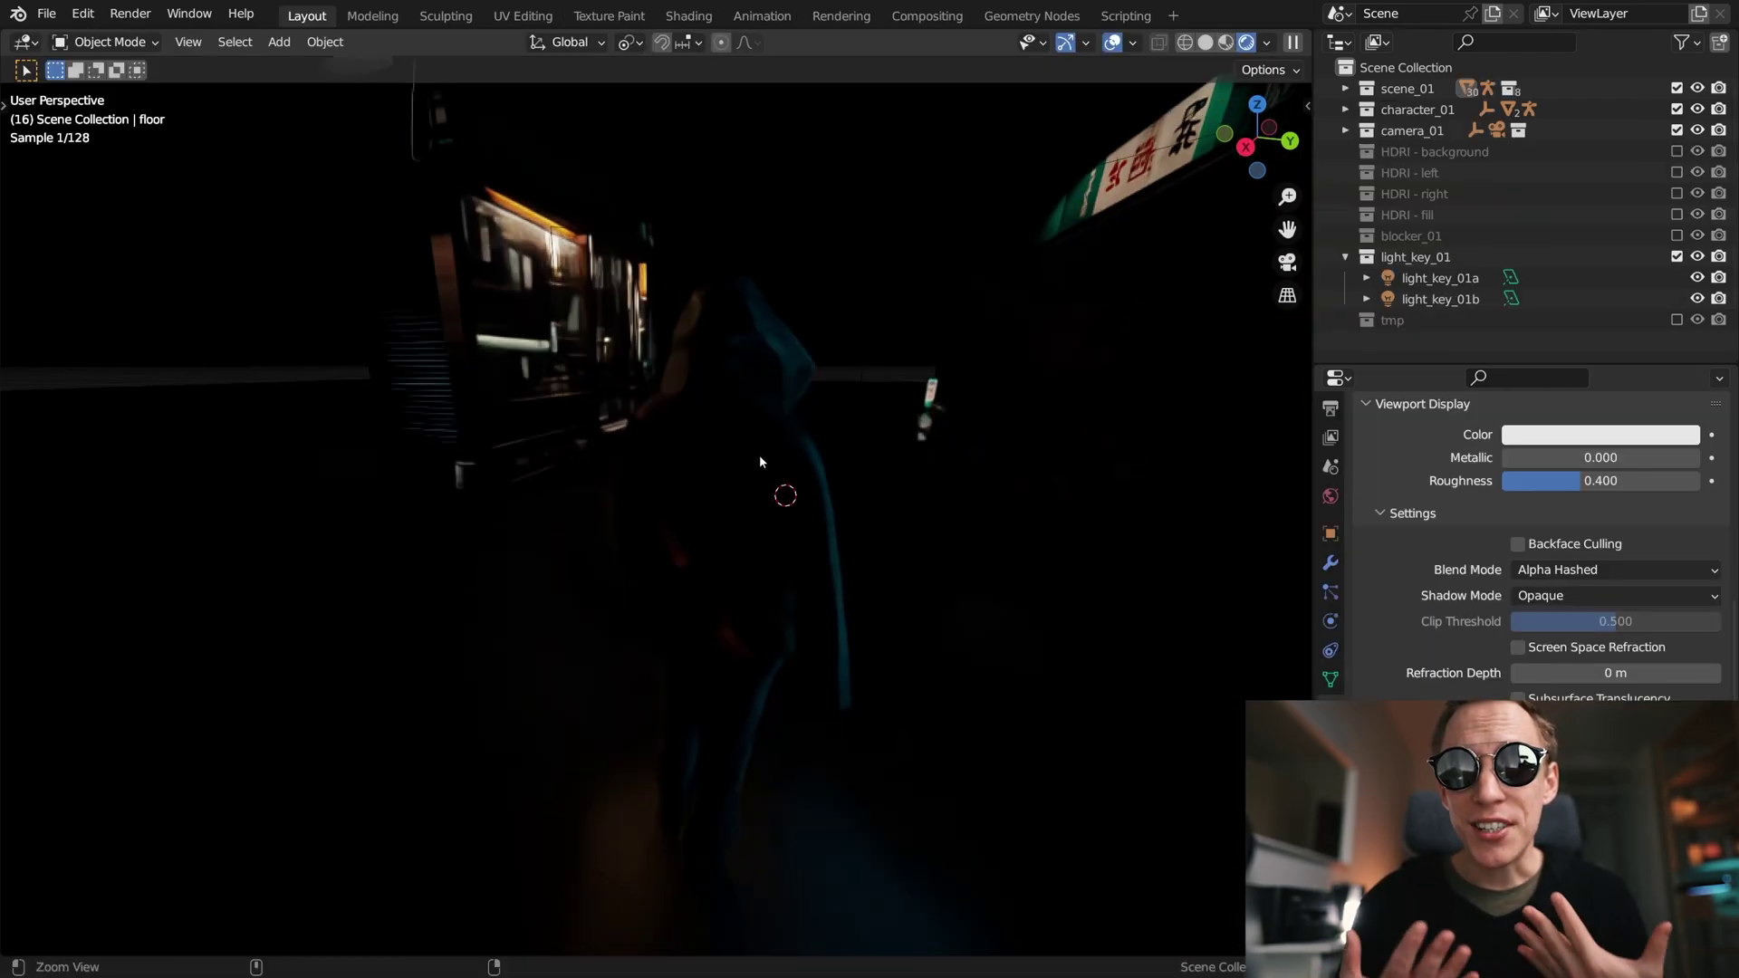
pyautogui.moveTo(760, 461)
pyautogui.keyDown('ctrl'); pyautogui.mouseDown(button='middle')
pyautogui.moveTo(710, 803)
pyautogui.moveTo(751, 150)
pyautogui.mouseUp(button='middle'); pyautogui.keyUp('ctrl')
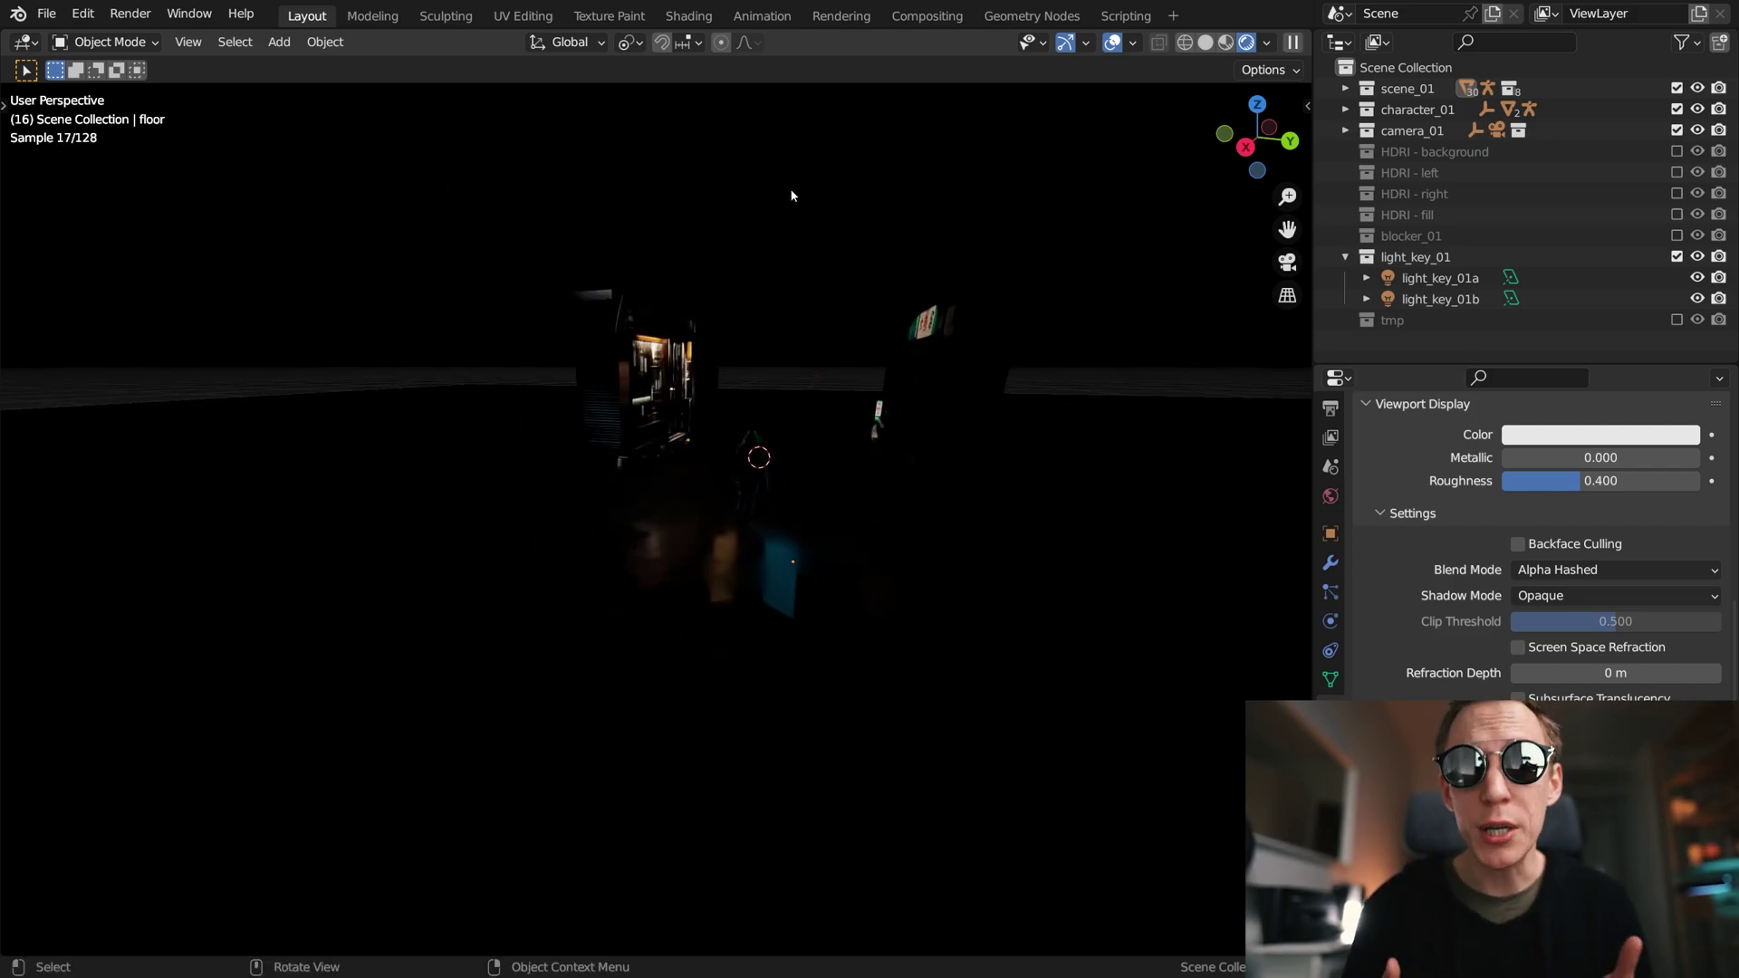
# - Enable the HDRI - background, HDRI - left and HDRI - right backdrop collections
pyautogui.click(1676, 152)
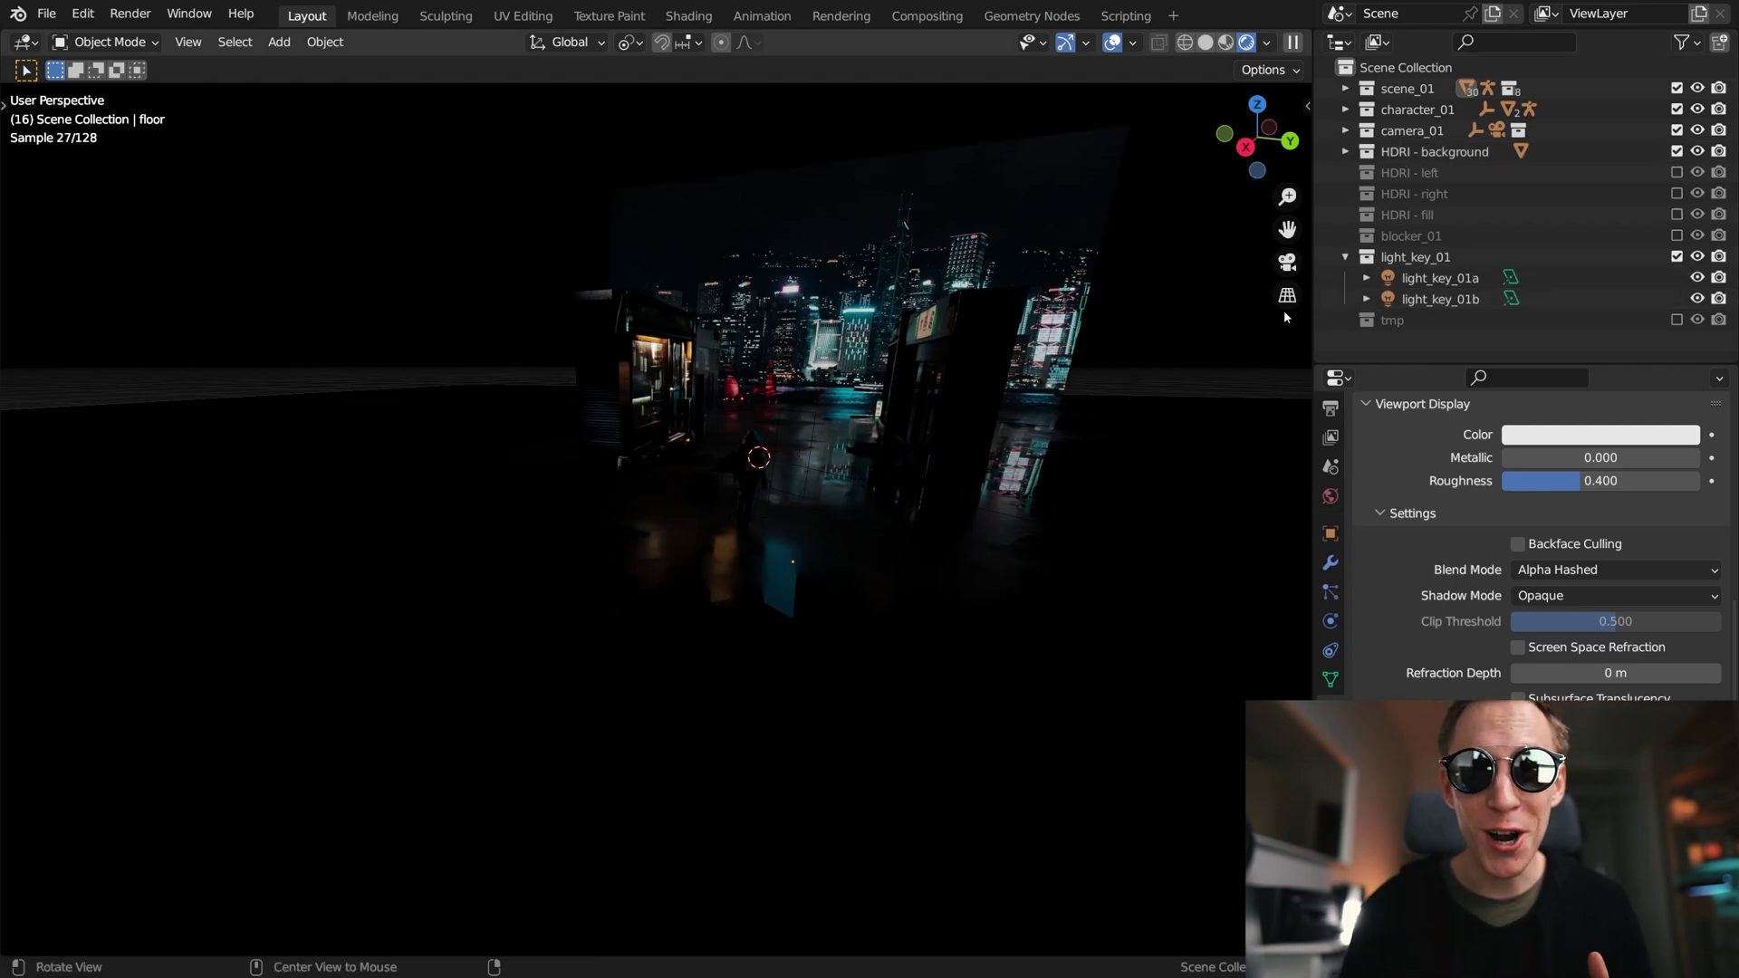
pyautogui.moveTo(978, 380); pyautogui.dragTo(964, 376, button='middle')
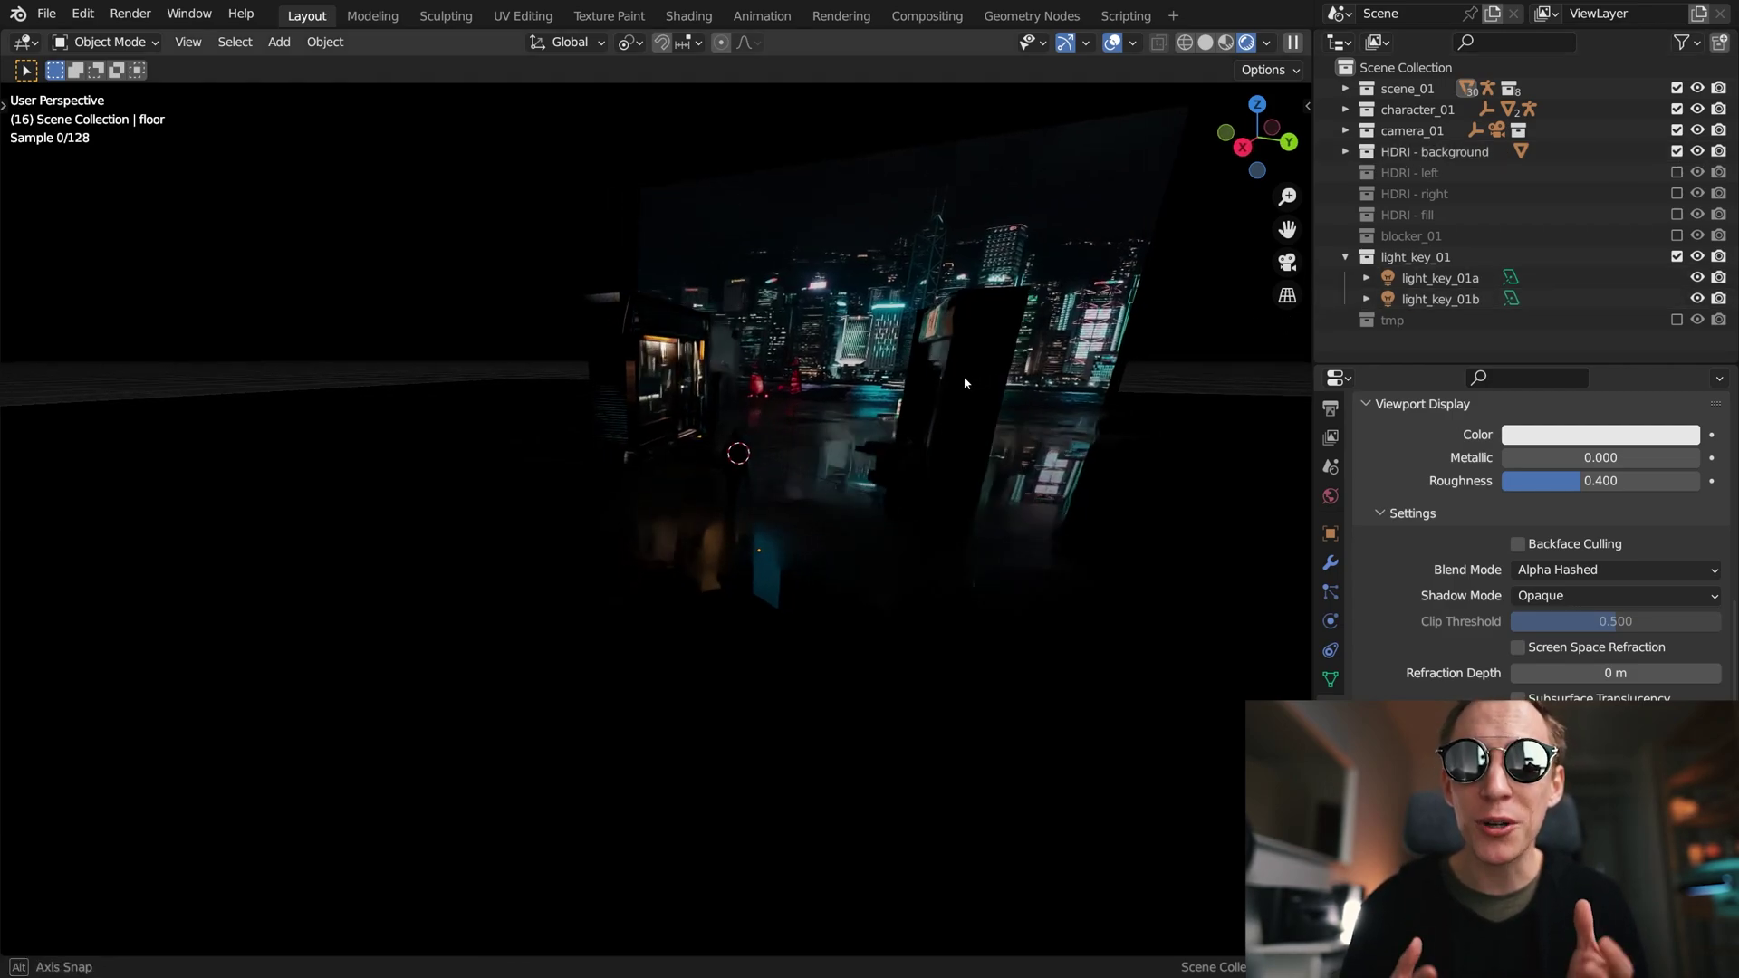
pyautogui.click(1676, 173)
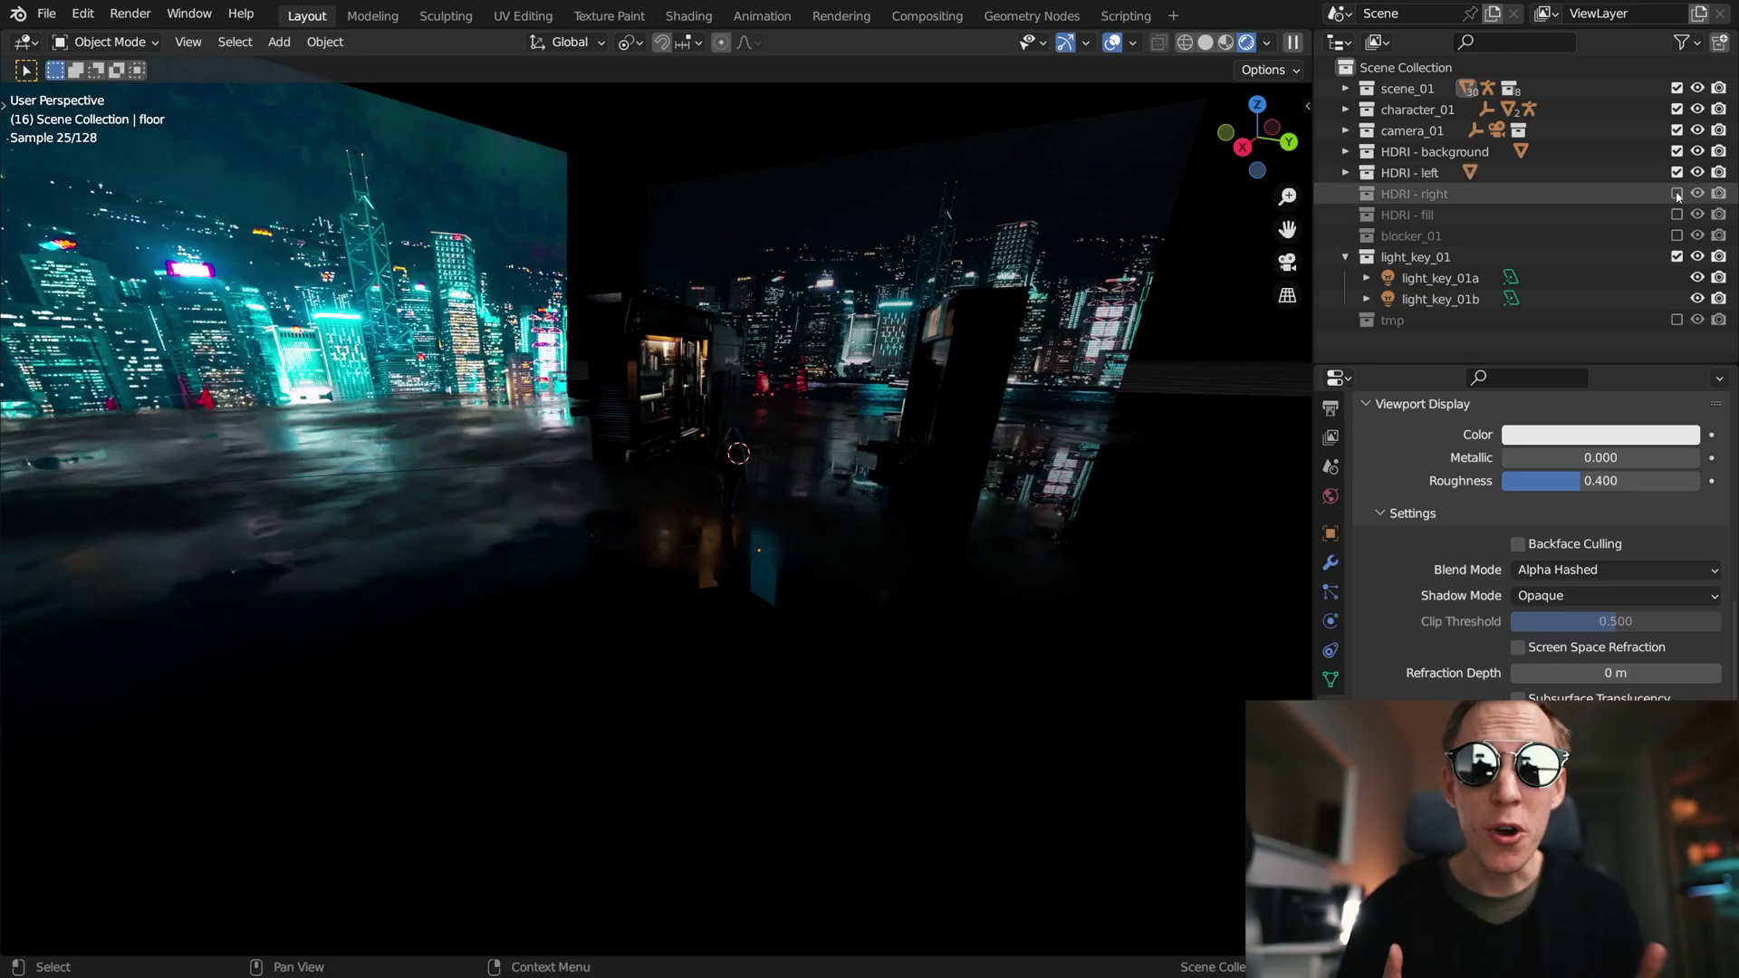
pyautogui.click(1676, 194)
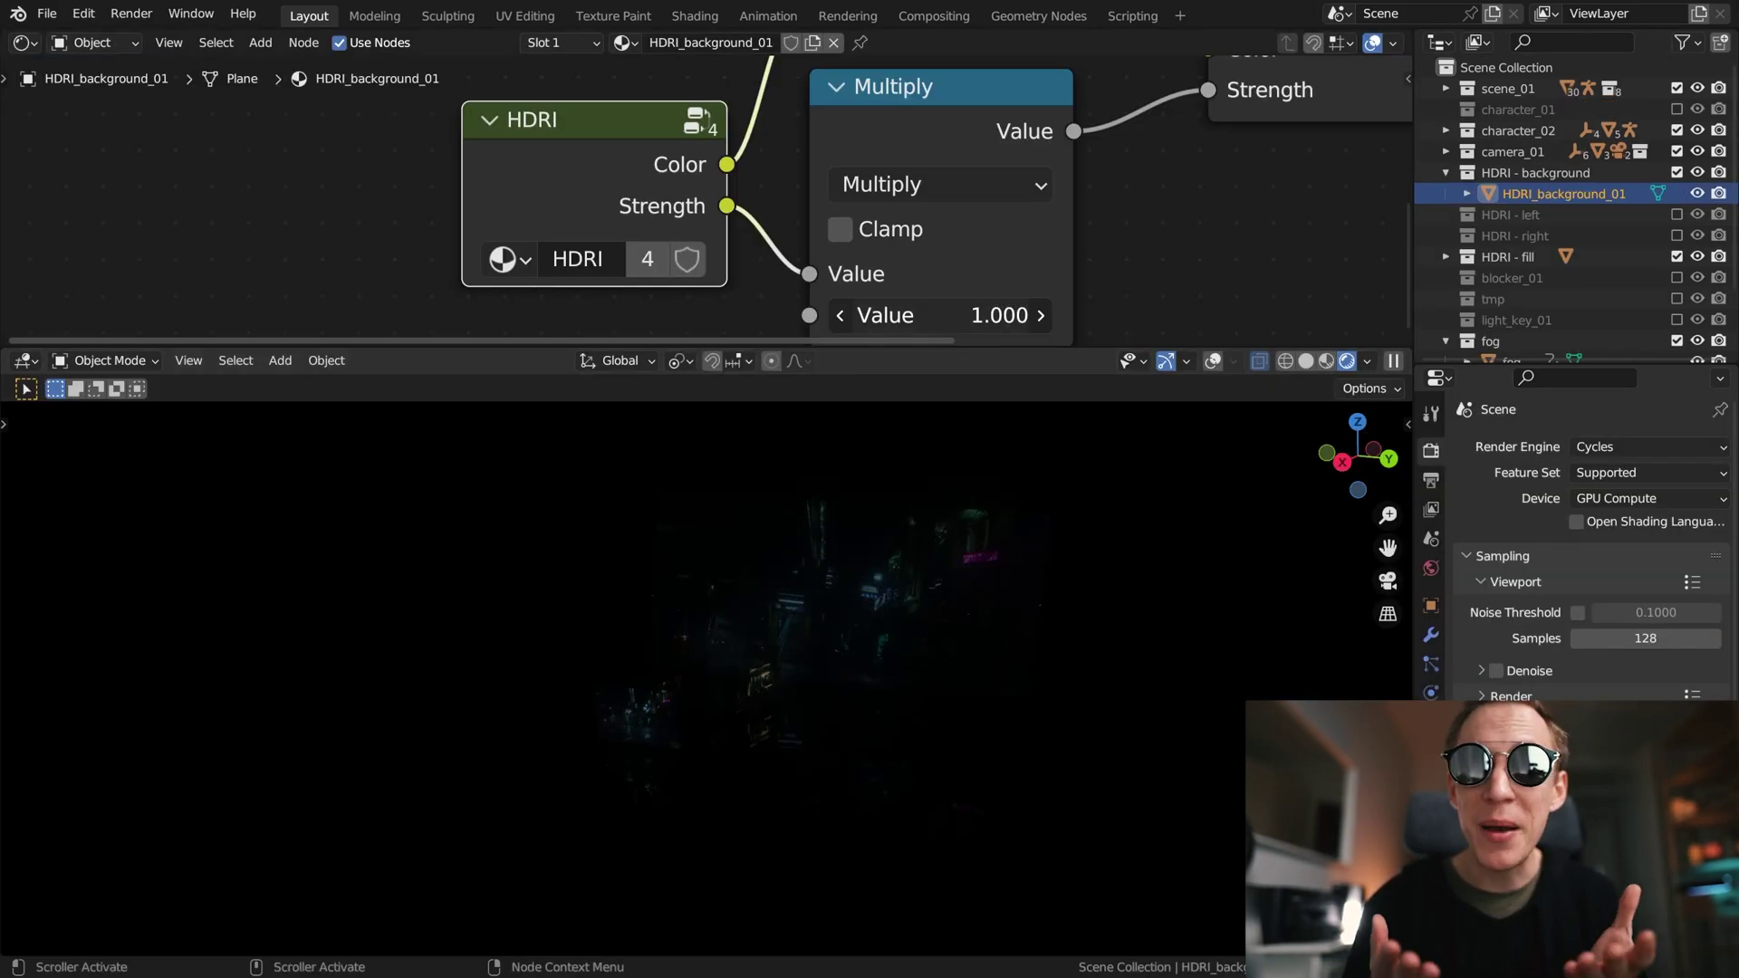
# - Set the backdrop Multiply value to 122.5, enable Viewport Denoise, and toggle the side backdrops
pyautogui.moveTo(931, 315); pyautogui.dragTo(931, 331)
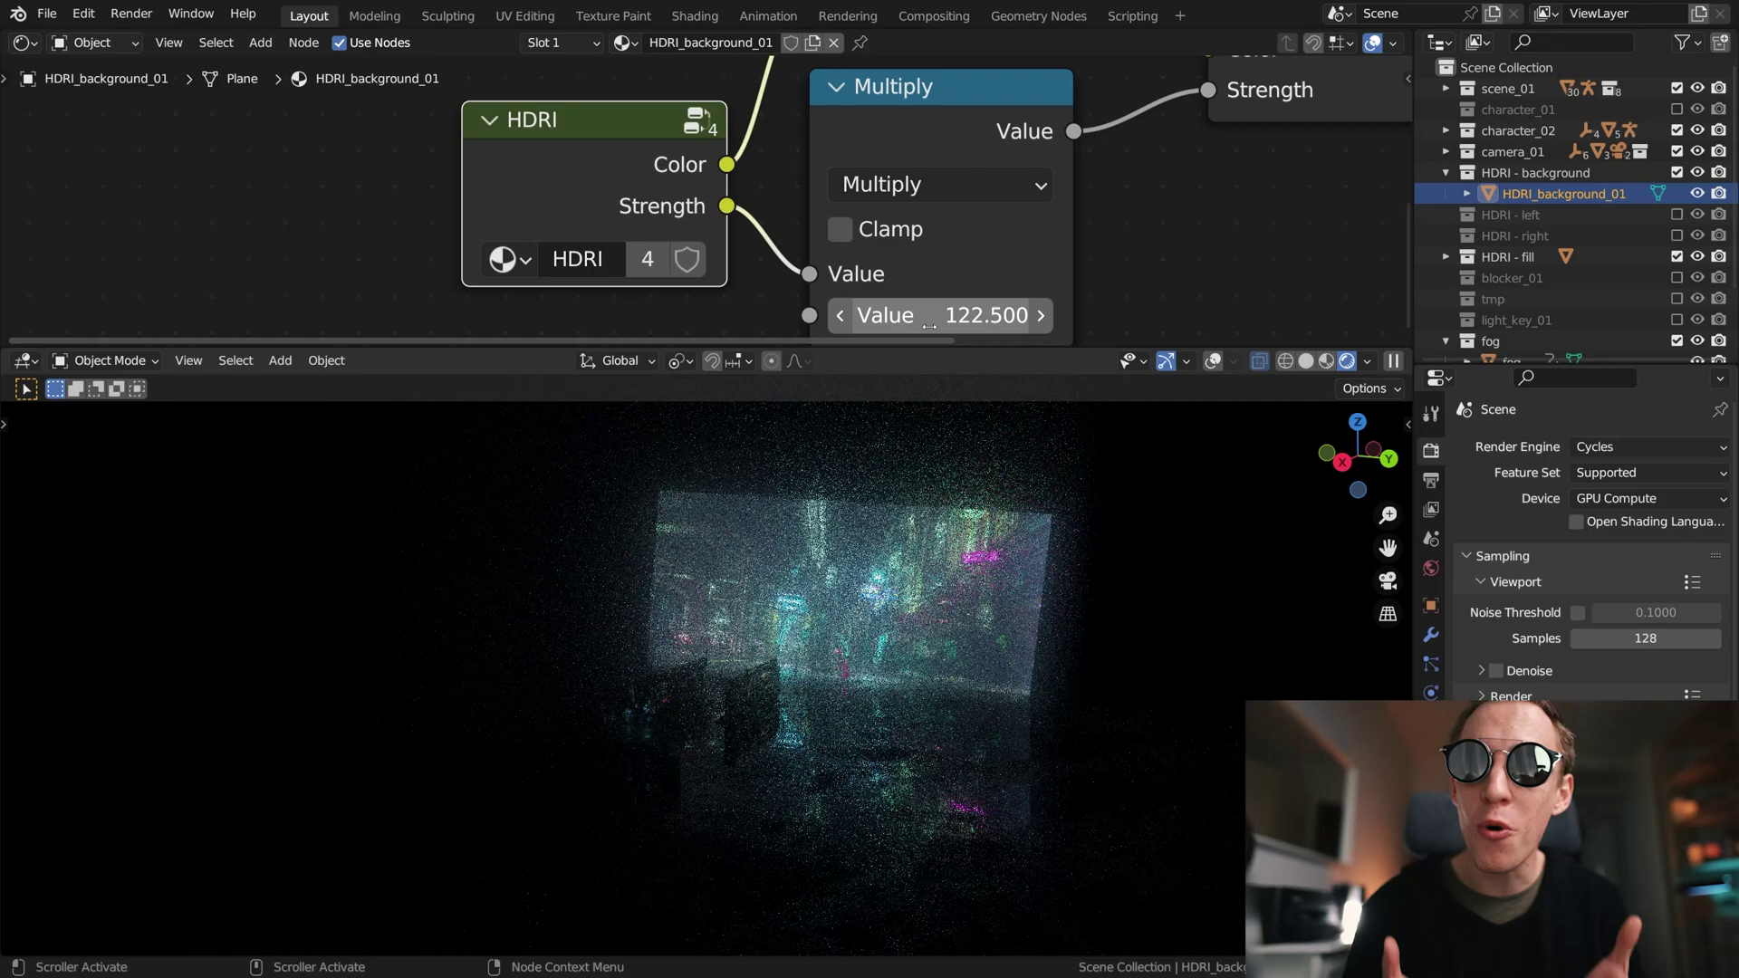
pyautogui.click(1494, 671)
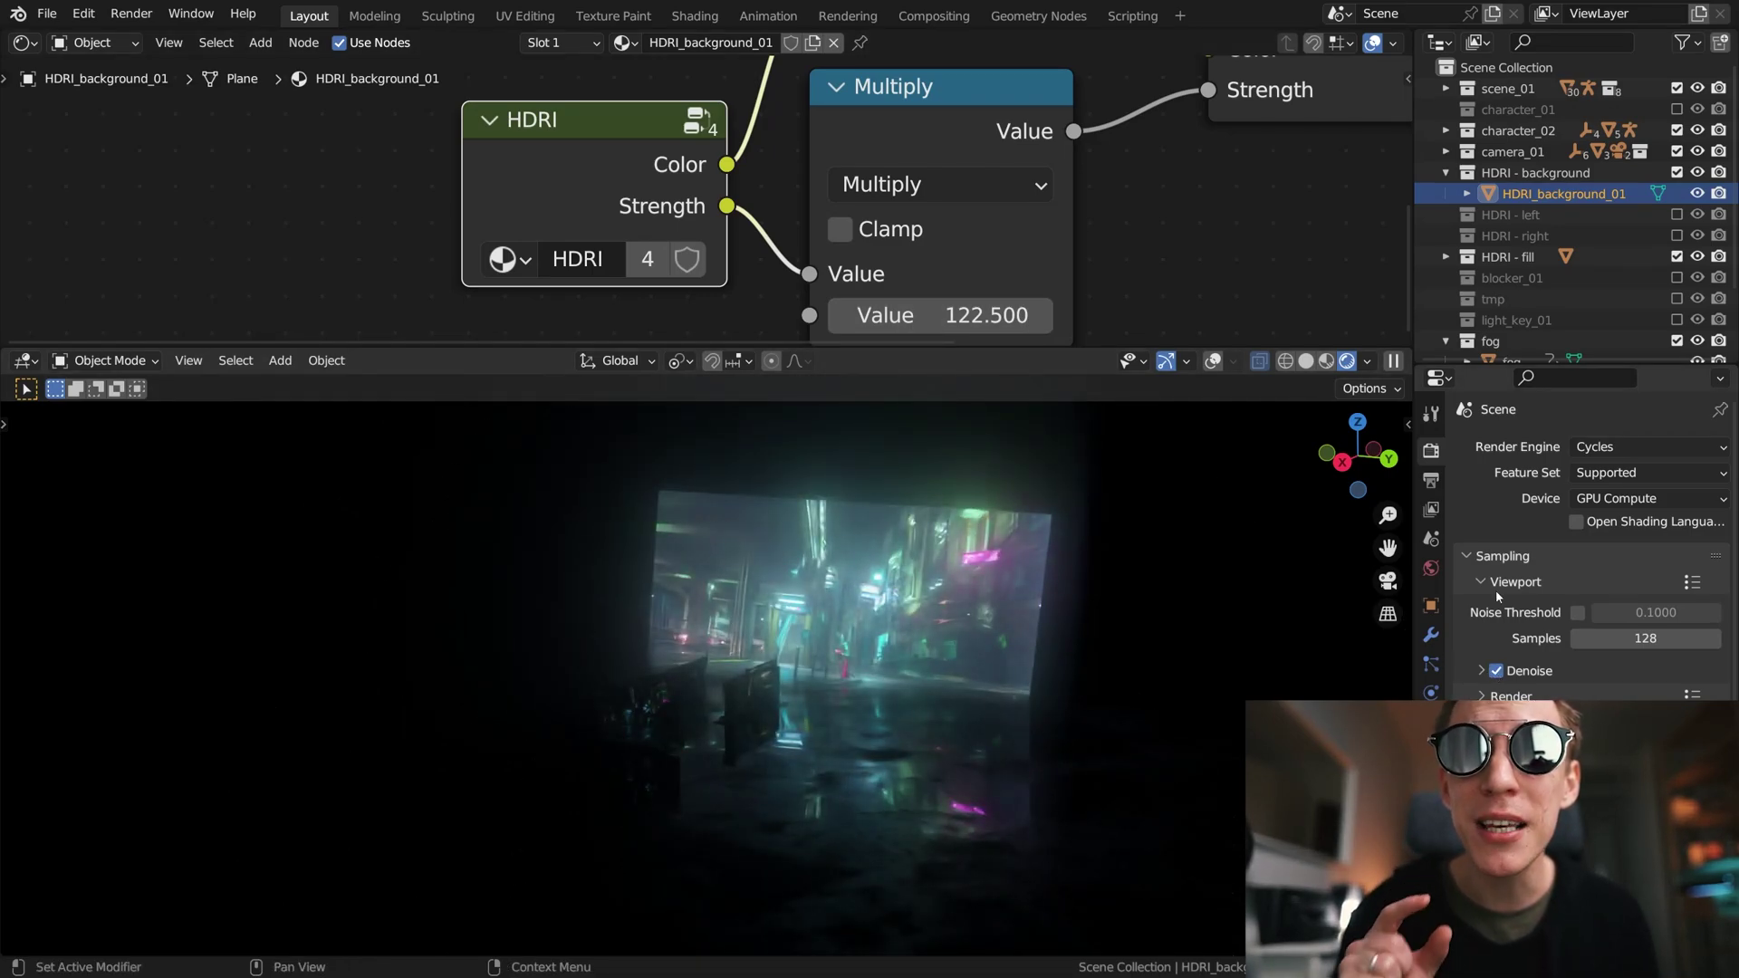
pyautogui.moveTo(1676, 235); pyautogui.dragTo(1678, 214)
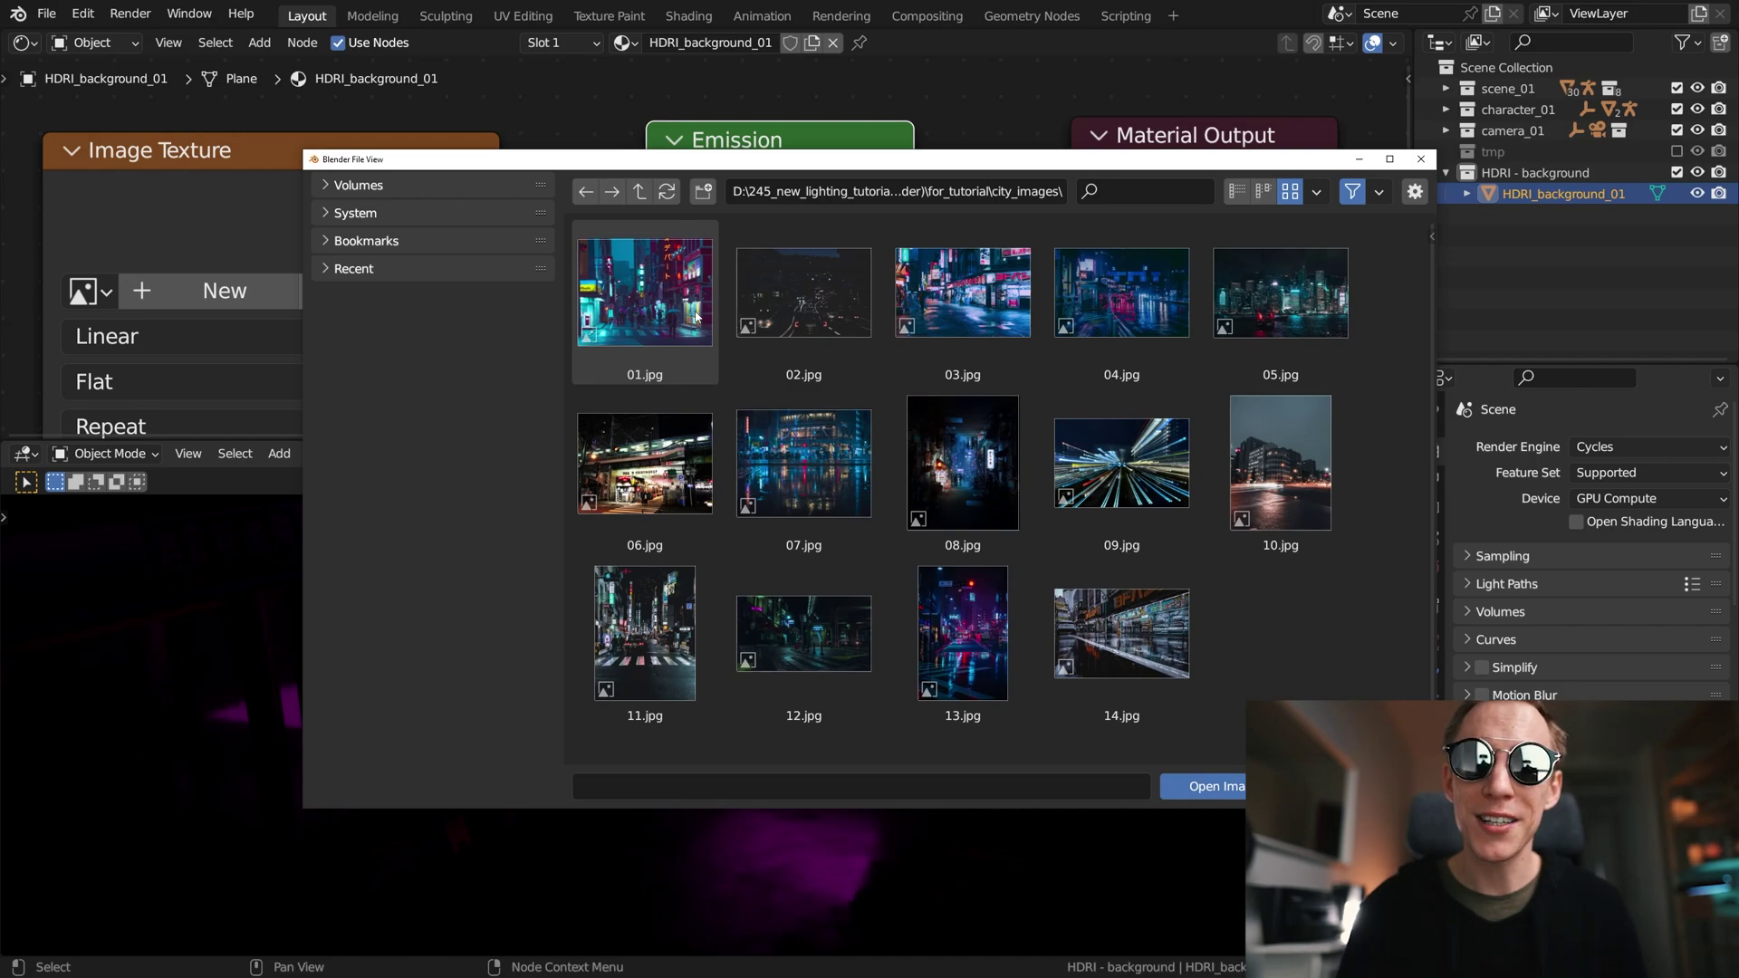
# - Load 01.jpg onto the backdrop plane and rotate it about 90° around Z
pyautogui.click(694, 317)
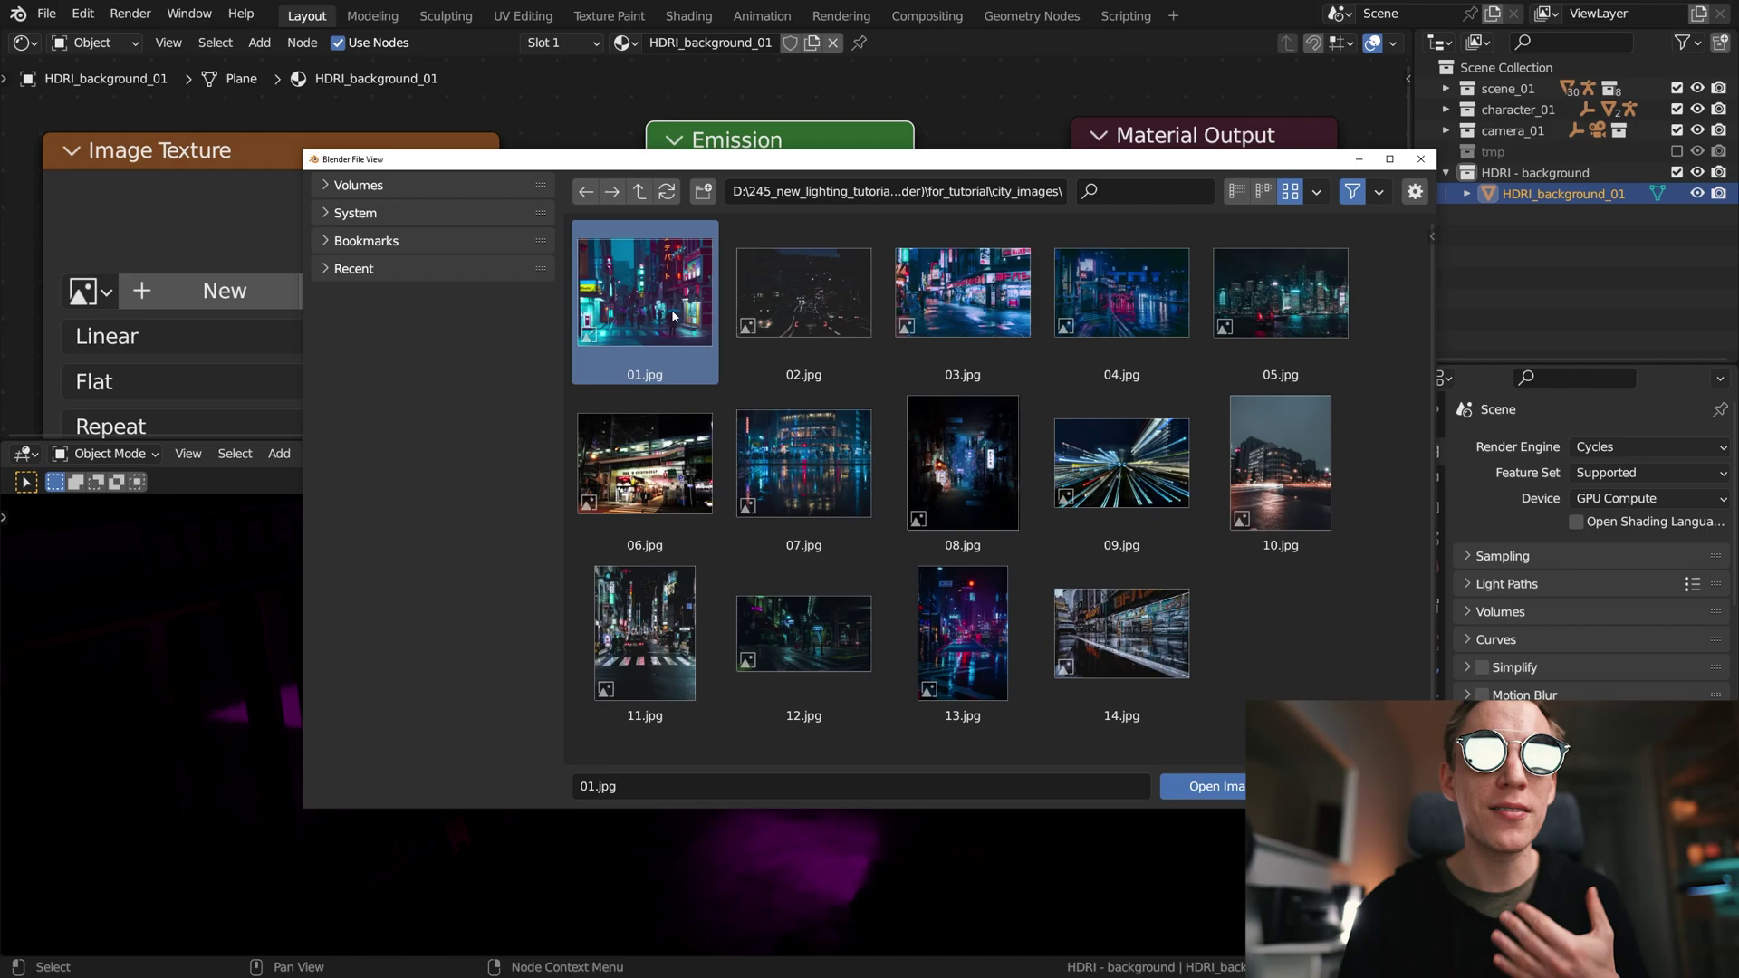
pyautogui.doubleClick(673, 316)
pyautogui.press('r')
pyautogui.press('z')
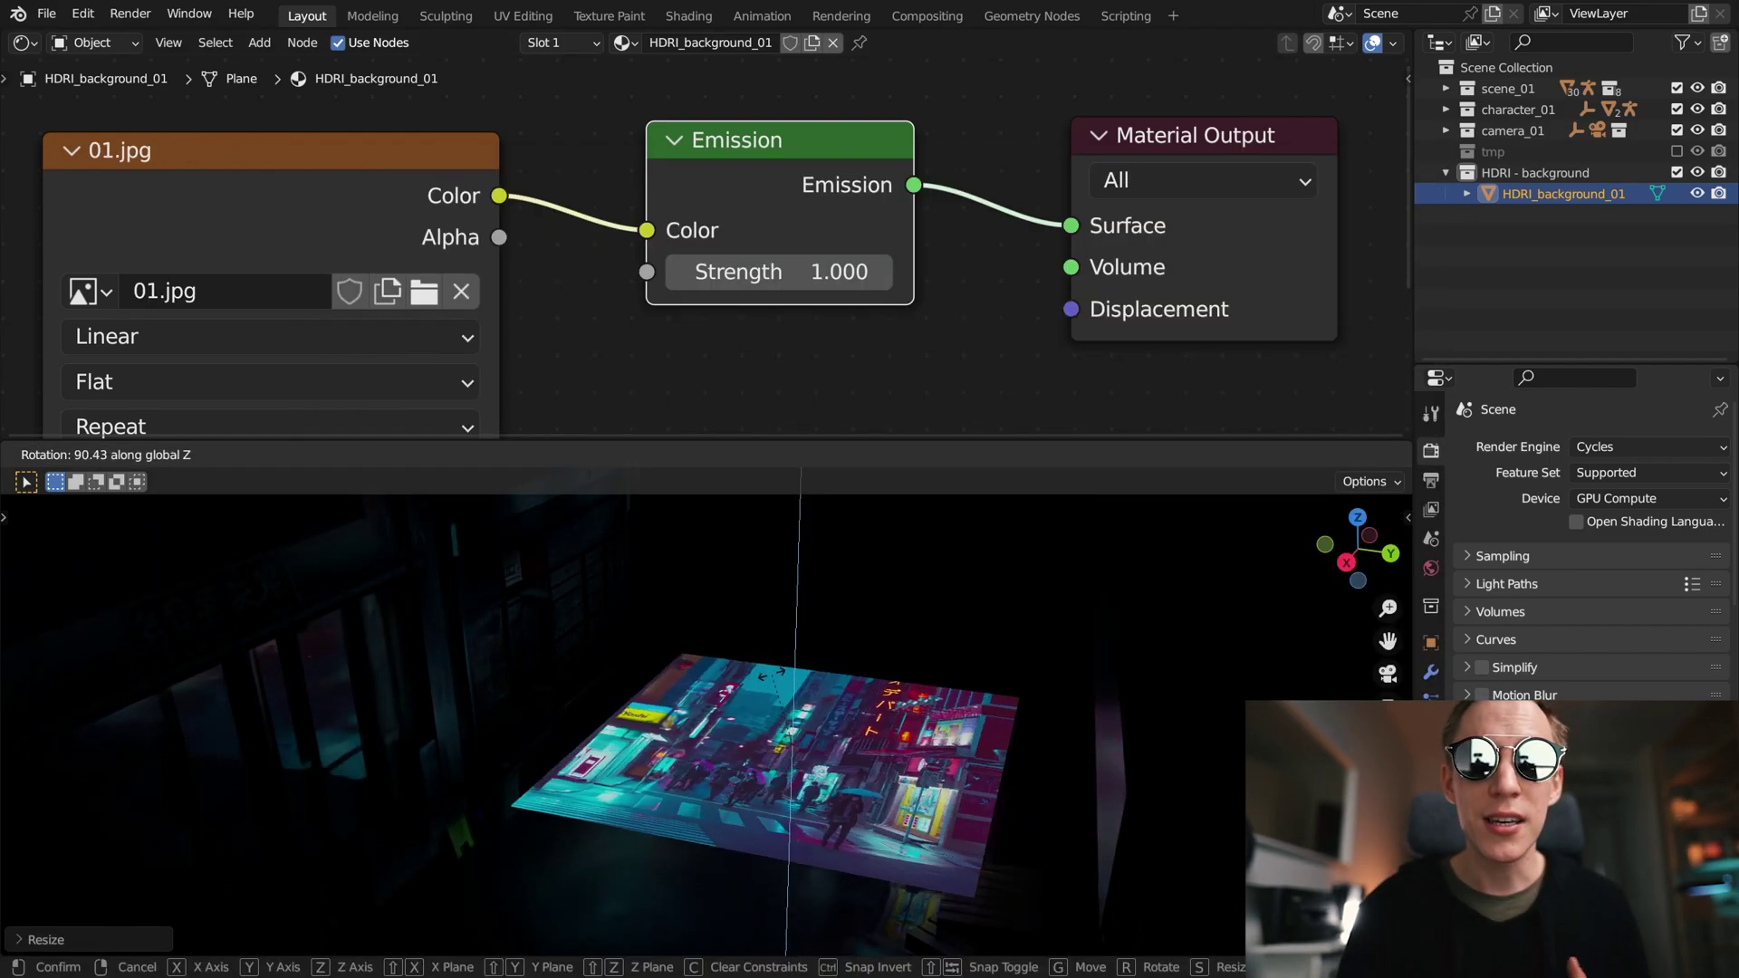
pyautogui.click(771, 678)
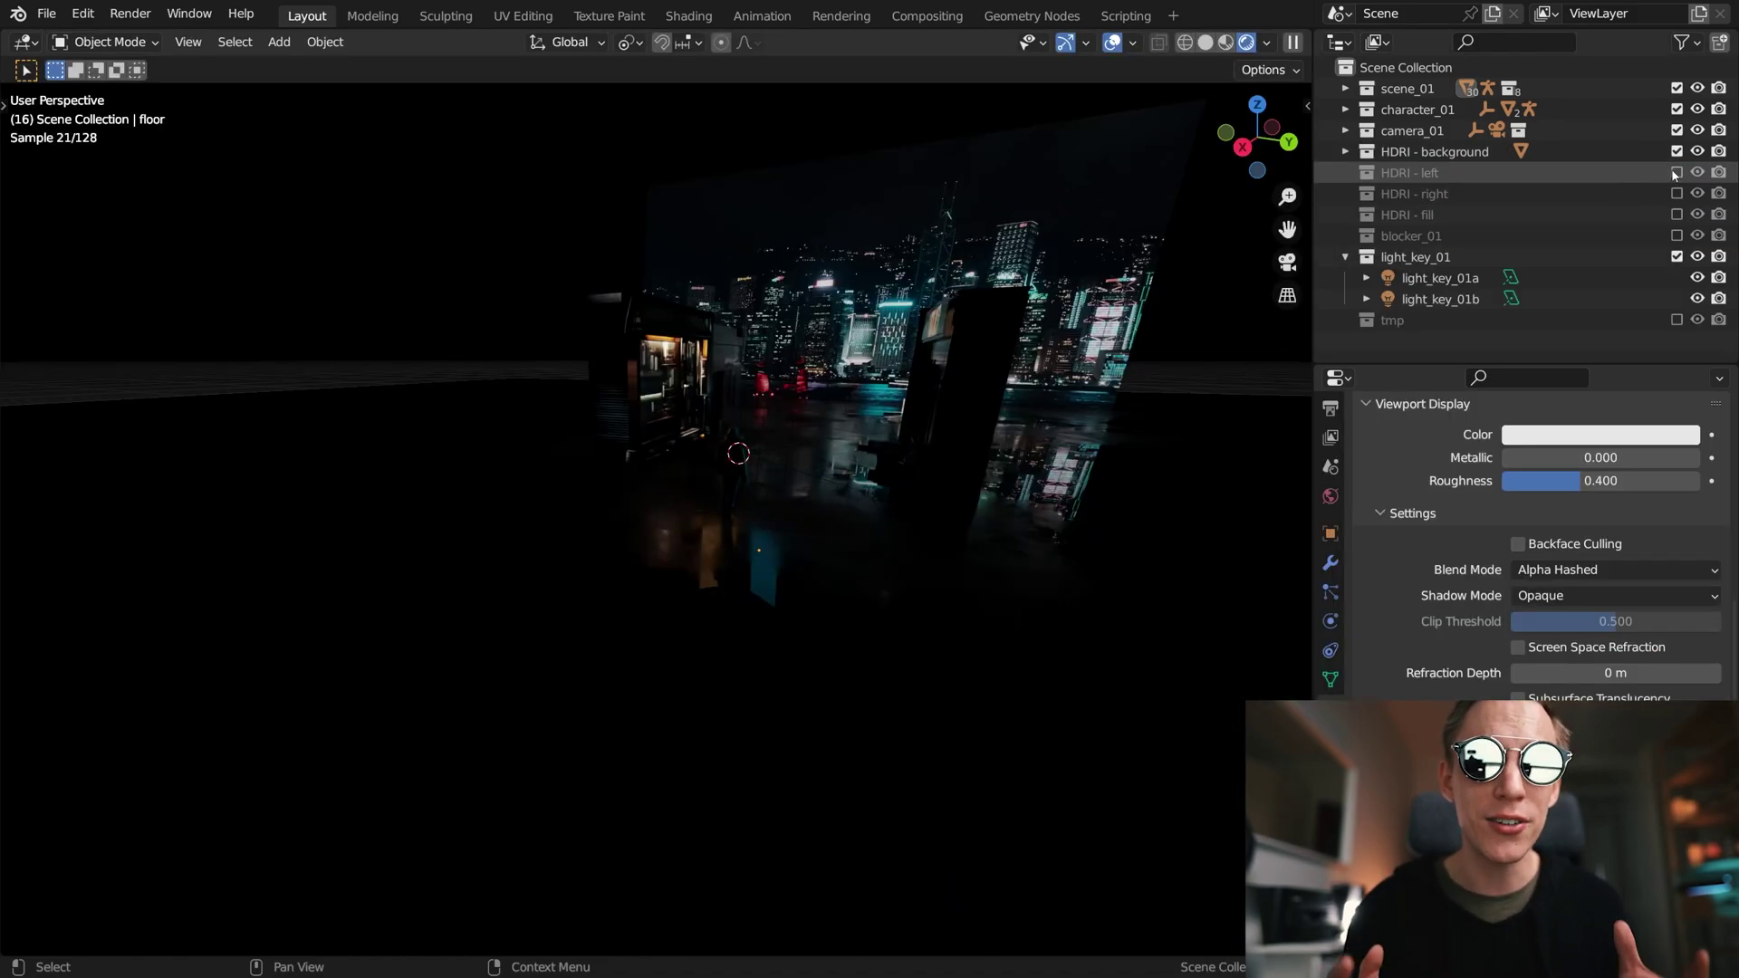
# - Switch on the HDRI - left and HDRI - right city backdrop collections
pyautogui.click(1675, 172)
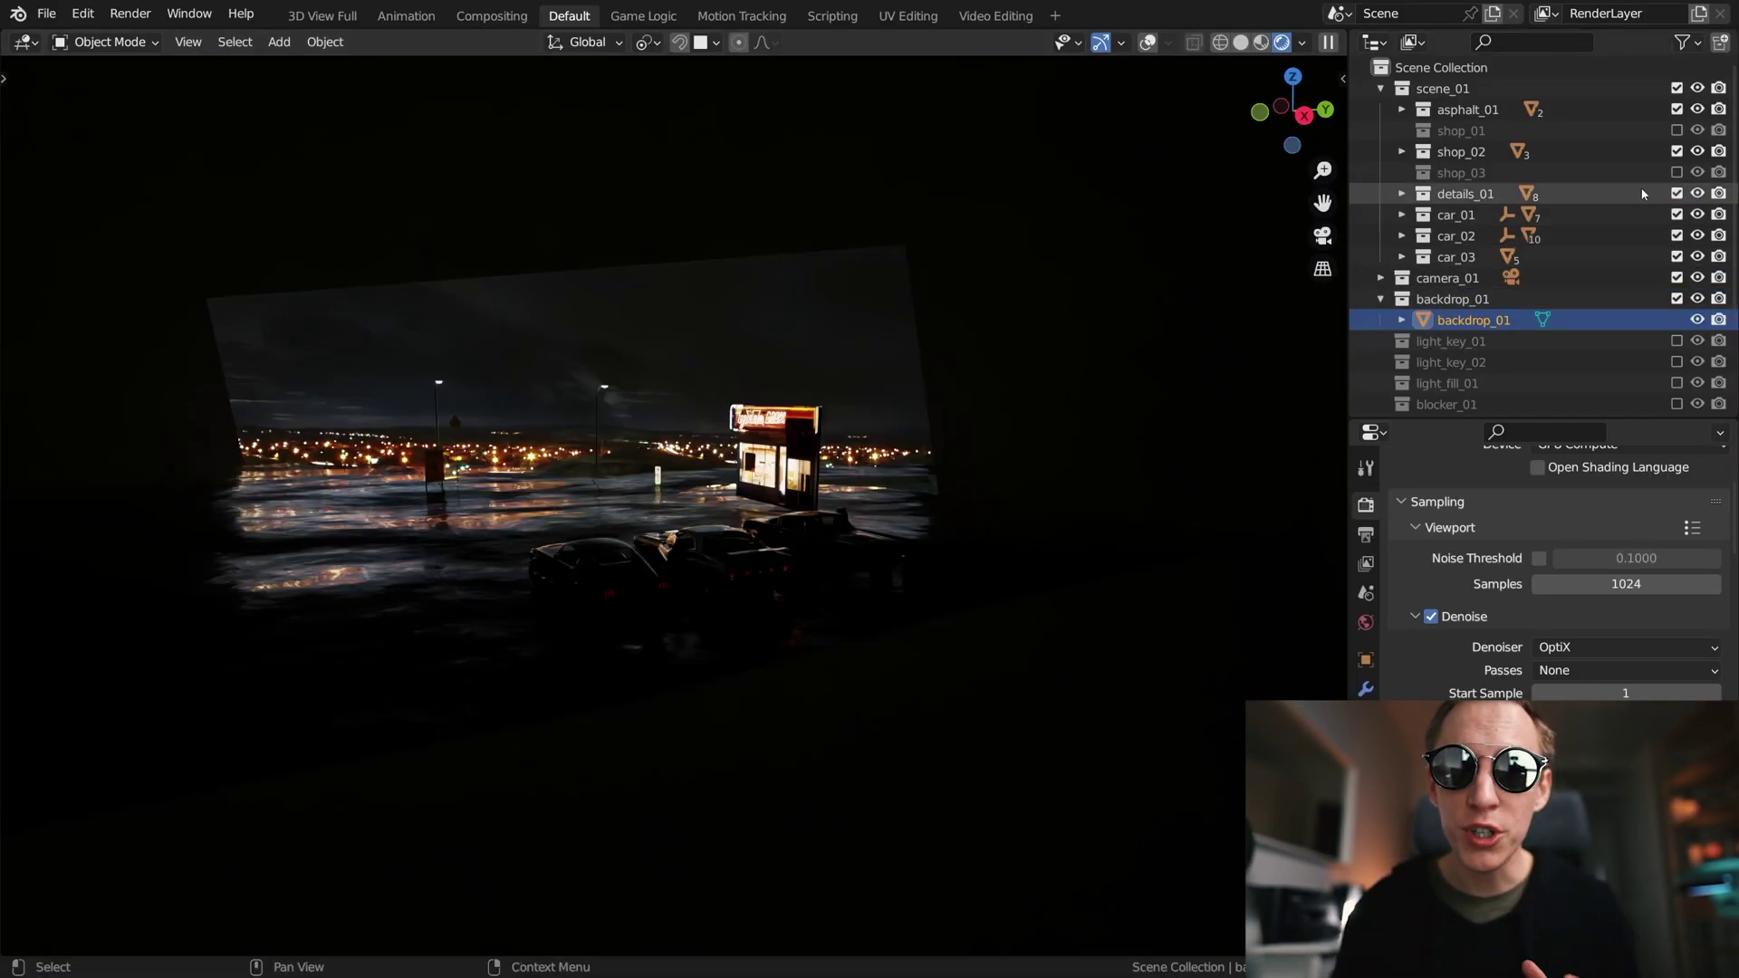
# - Restore shop_03 and shop_01 in the Outliner and start moving the backdrop
pyautogui.click(1676, 172)
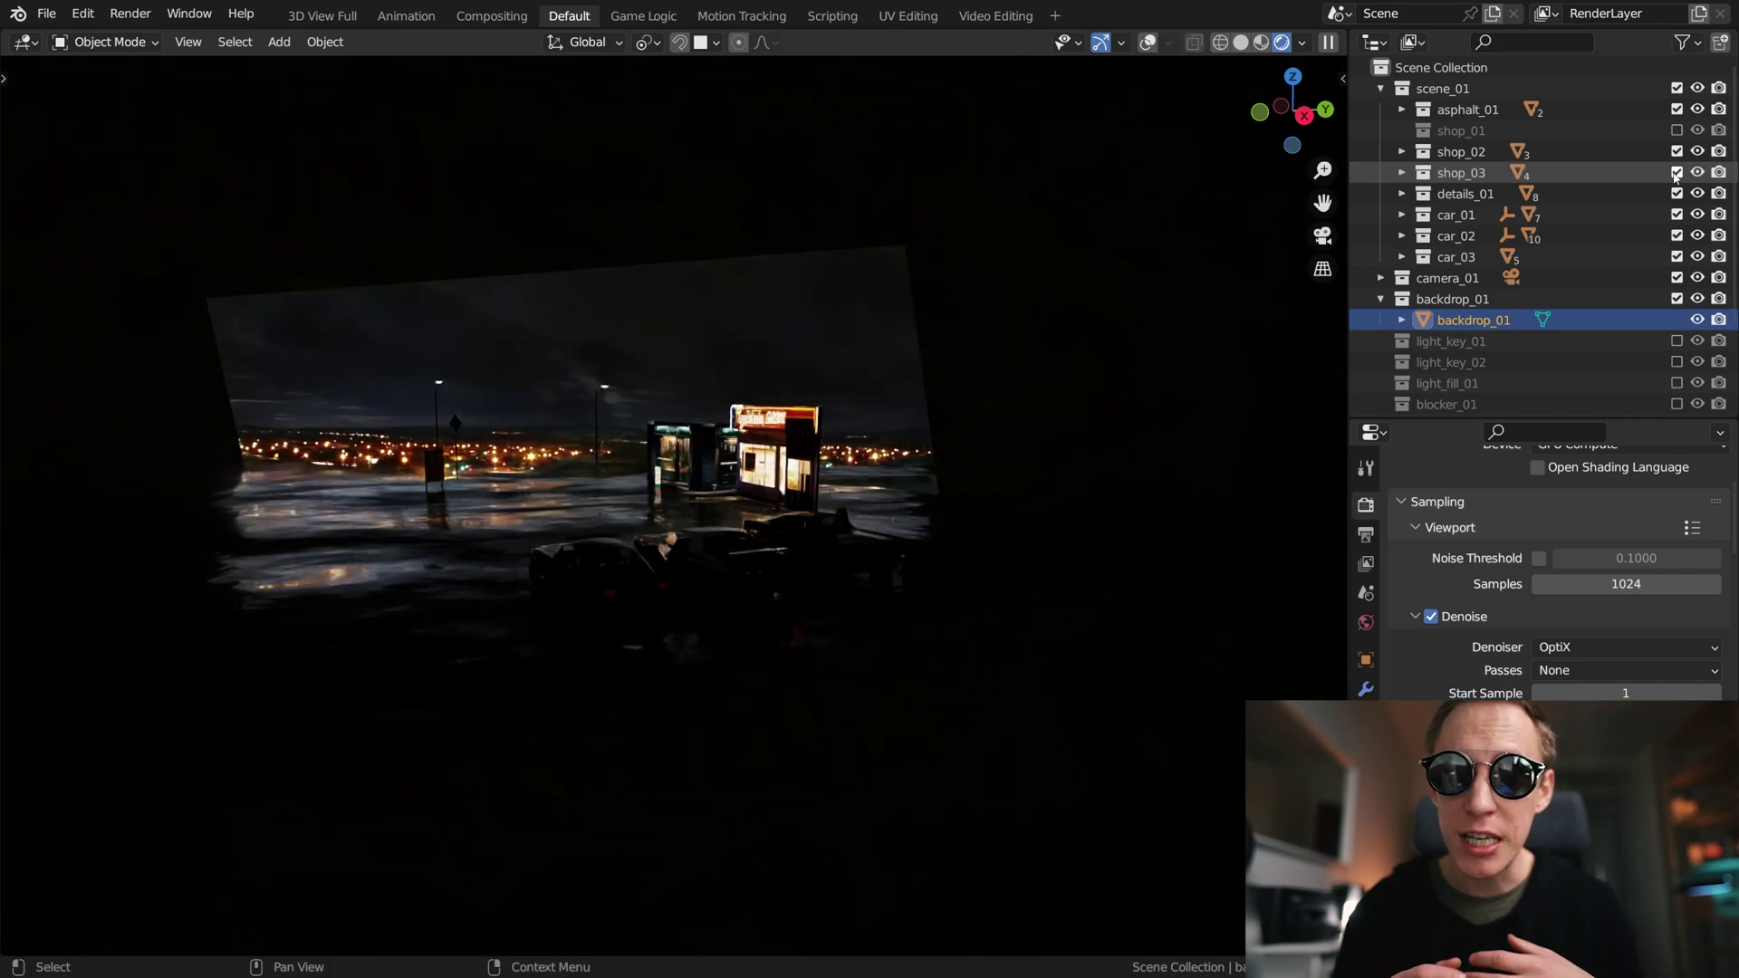
pyautogui.click(1676, 131)
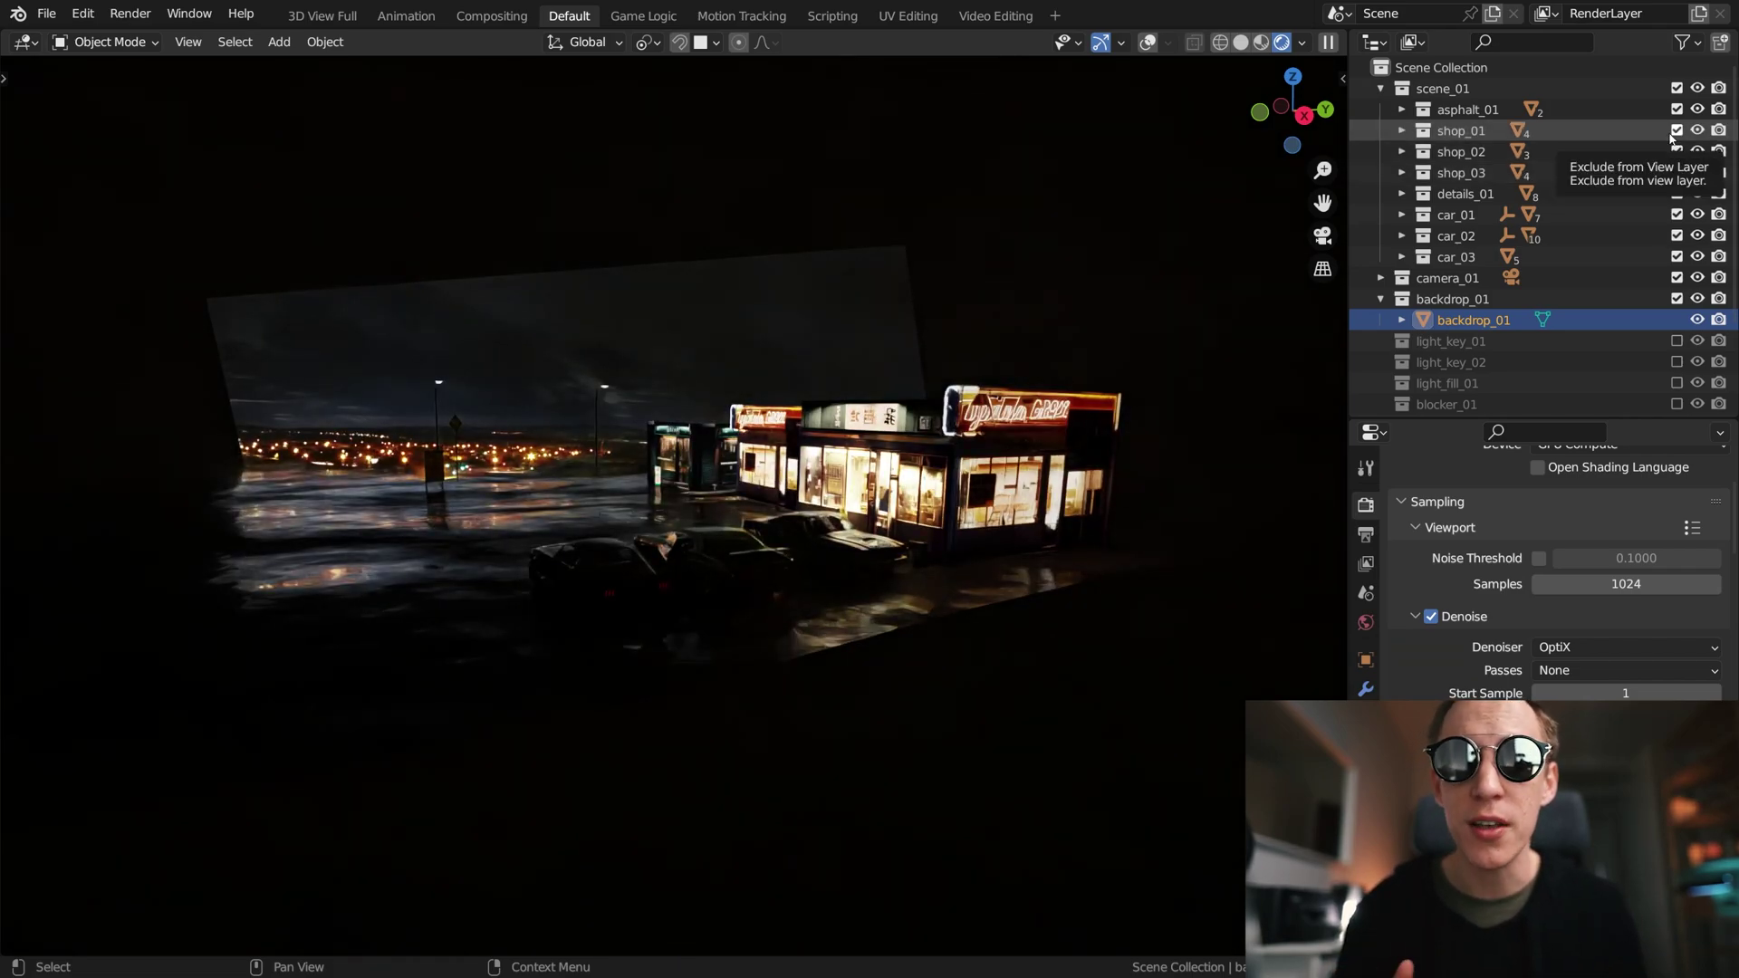
pyautogui.press('g')
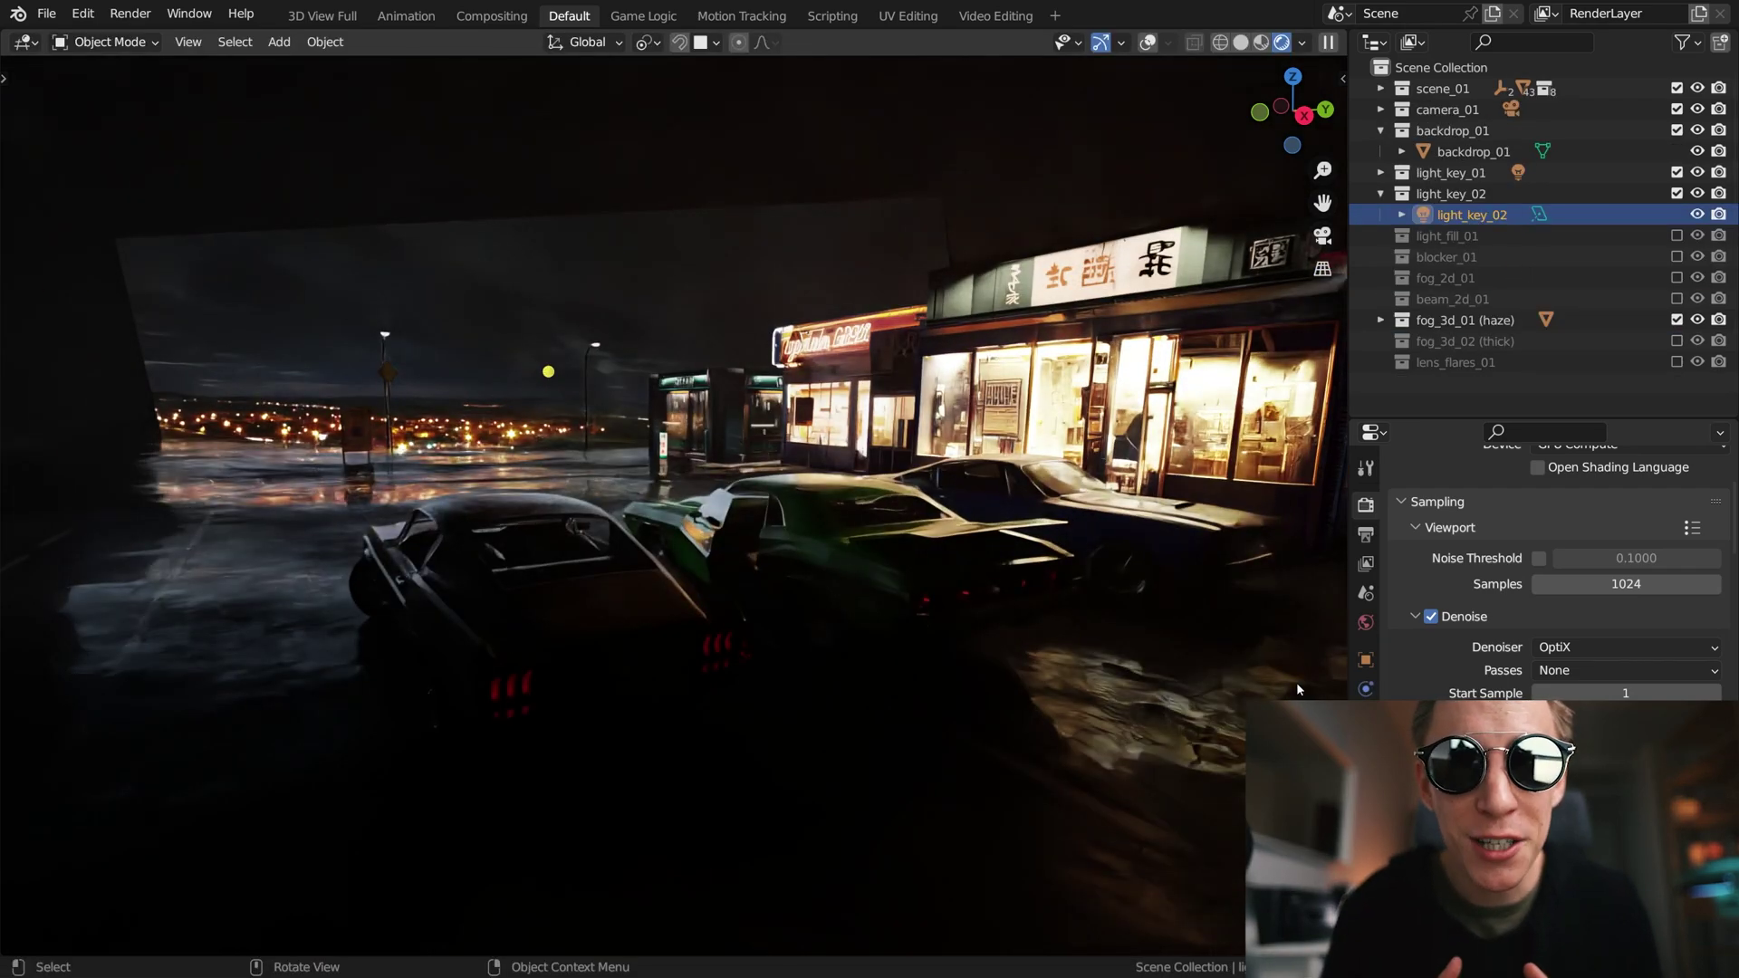
# - Tint light_key_02 saturated blue and exclude the fog_3d_01 haze layer
pyautogui.click(1366, 718)
pyautogui.click(1596, 515)
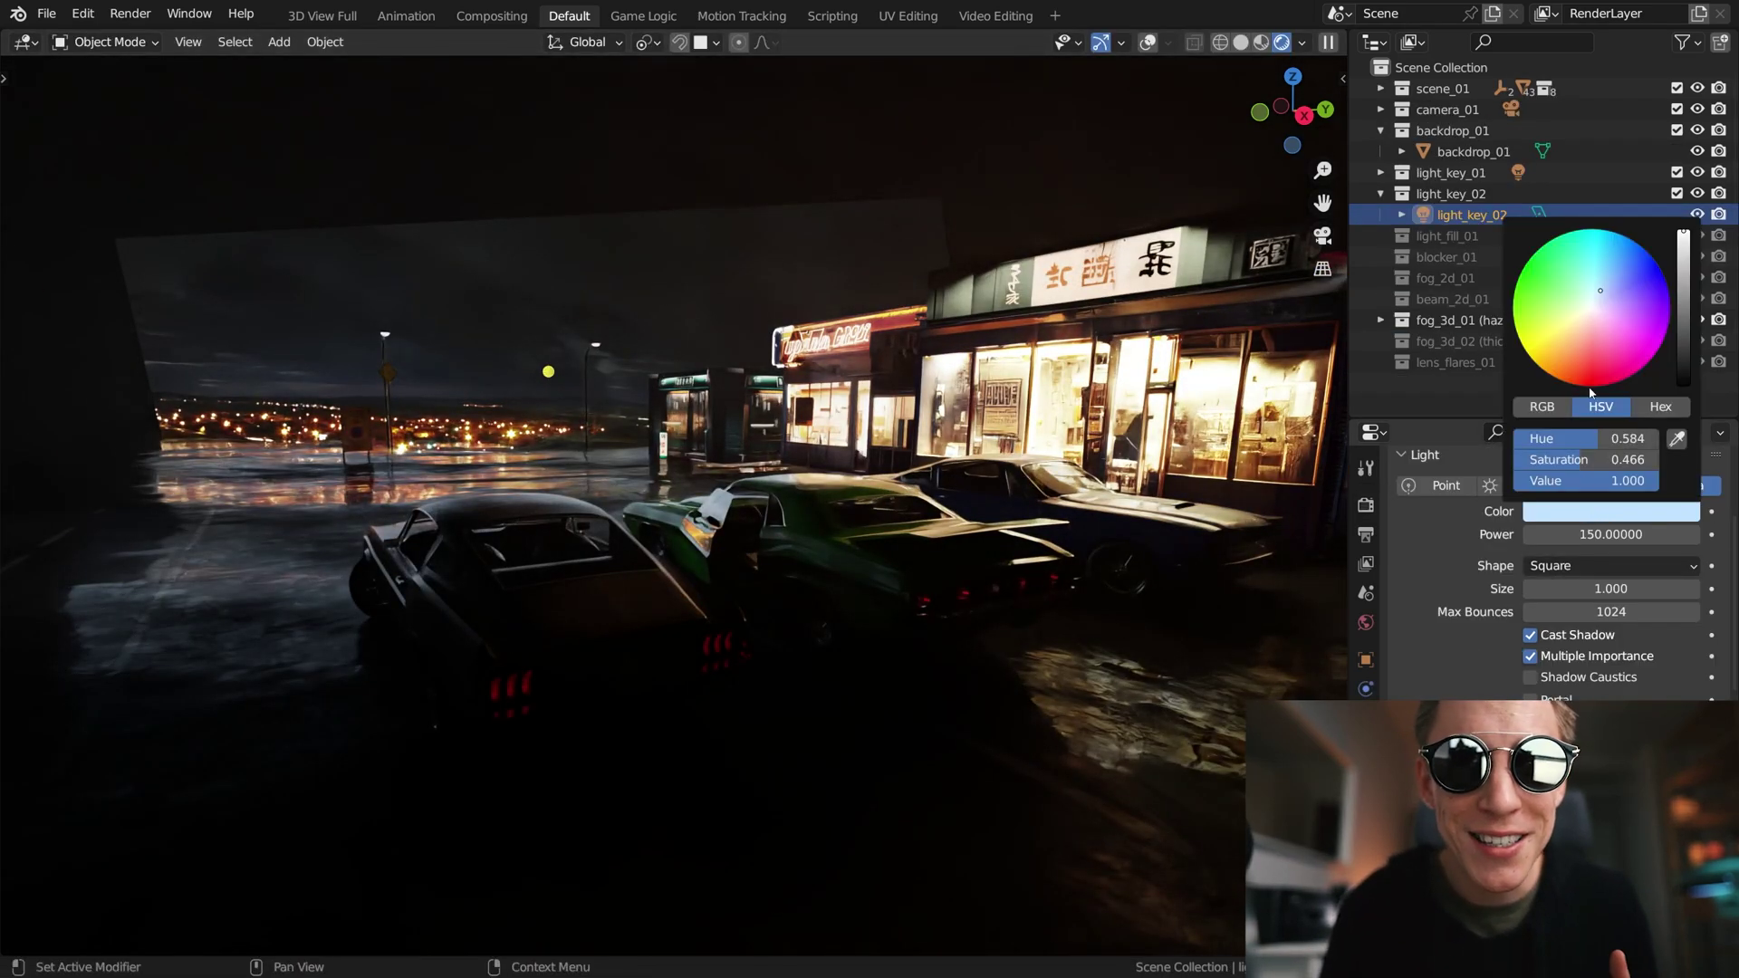
pyautogui.moveTo(1600, 291); pyautogui.dragTo(1628, 261)
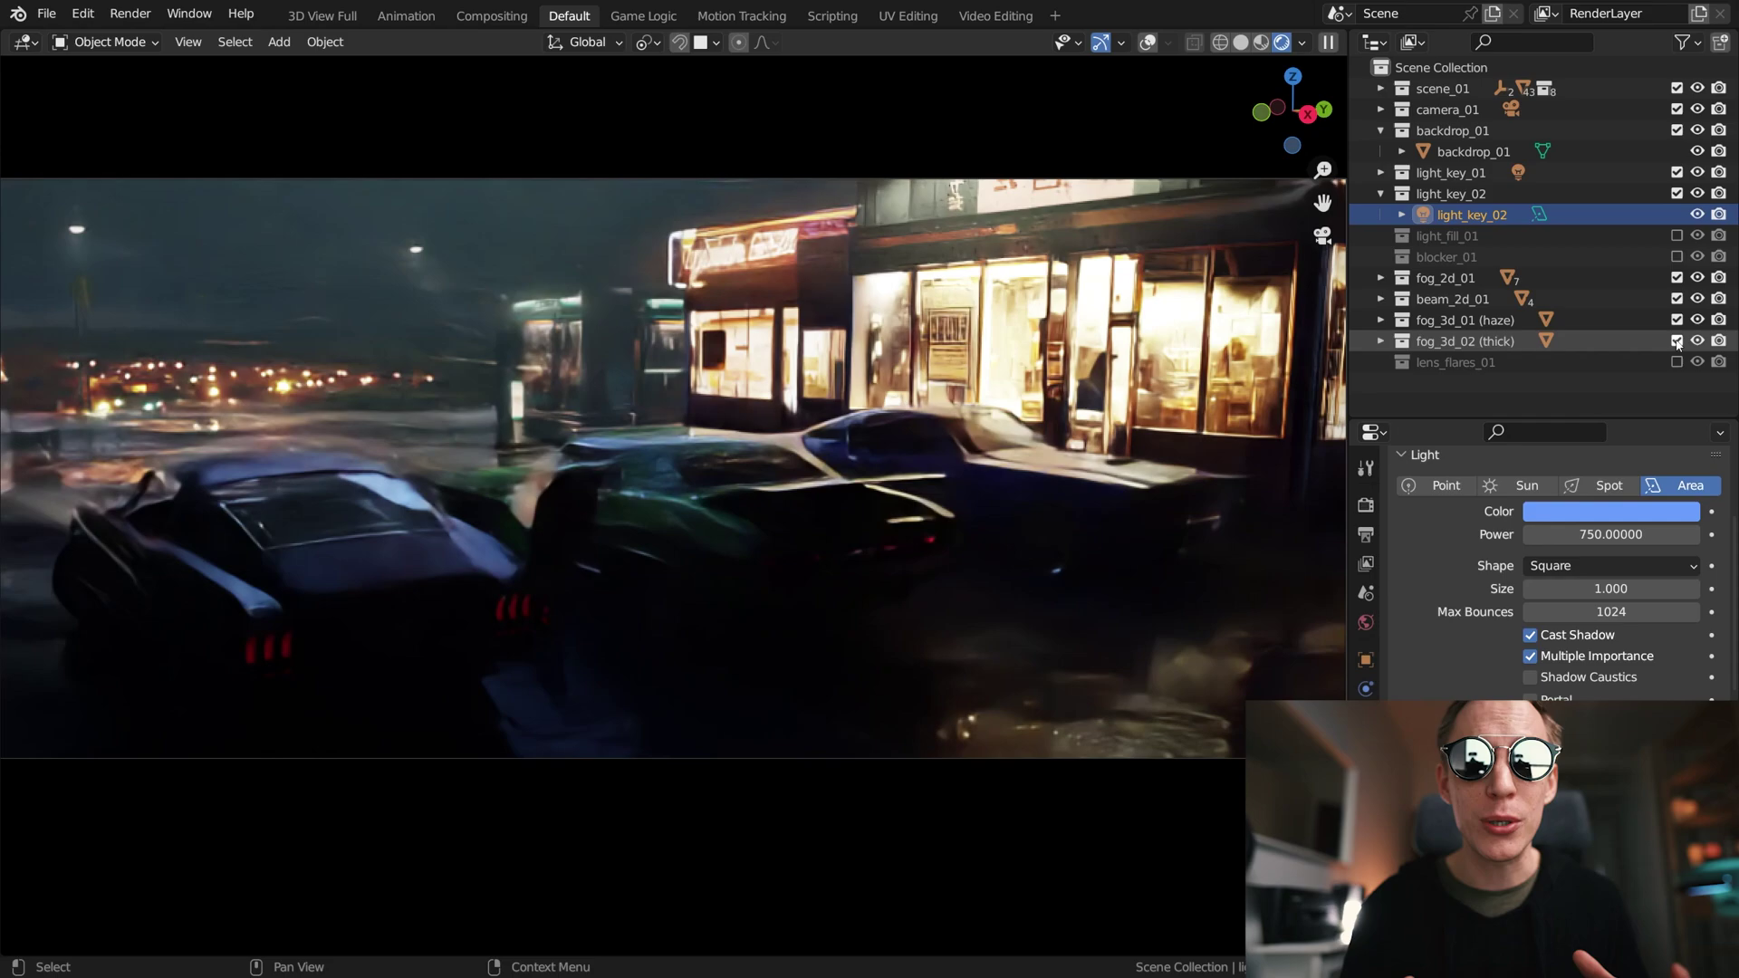
pyautogui.click(1676, 319)
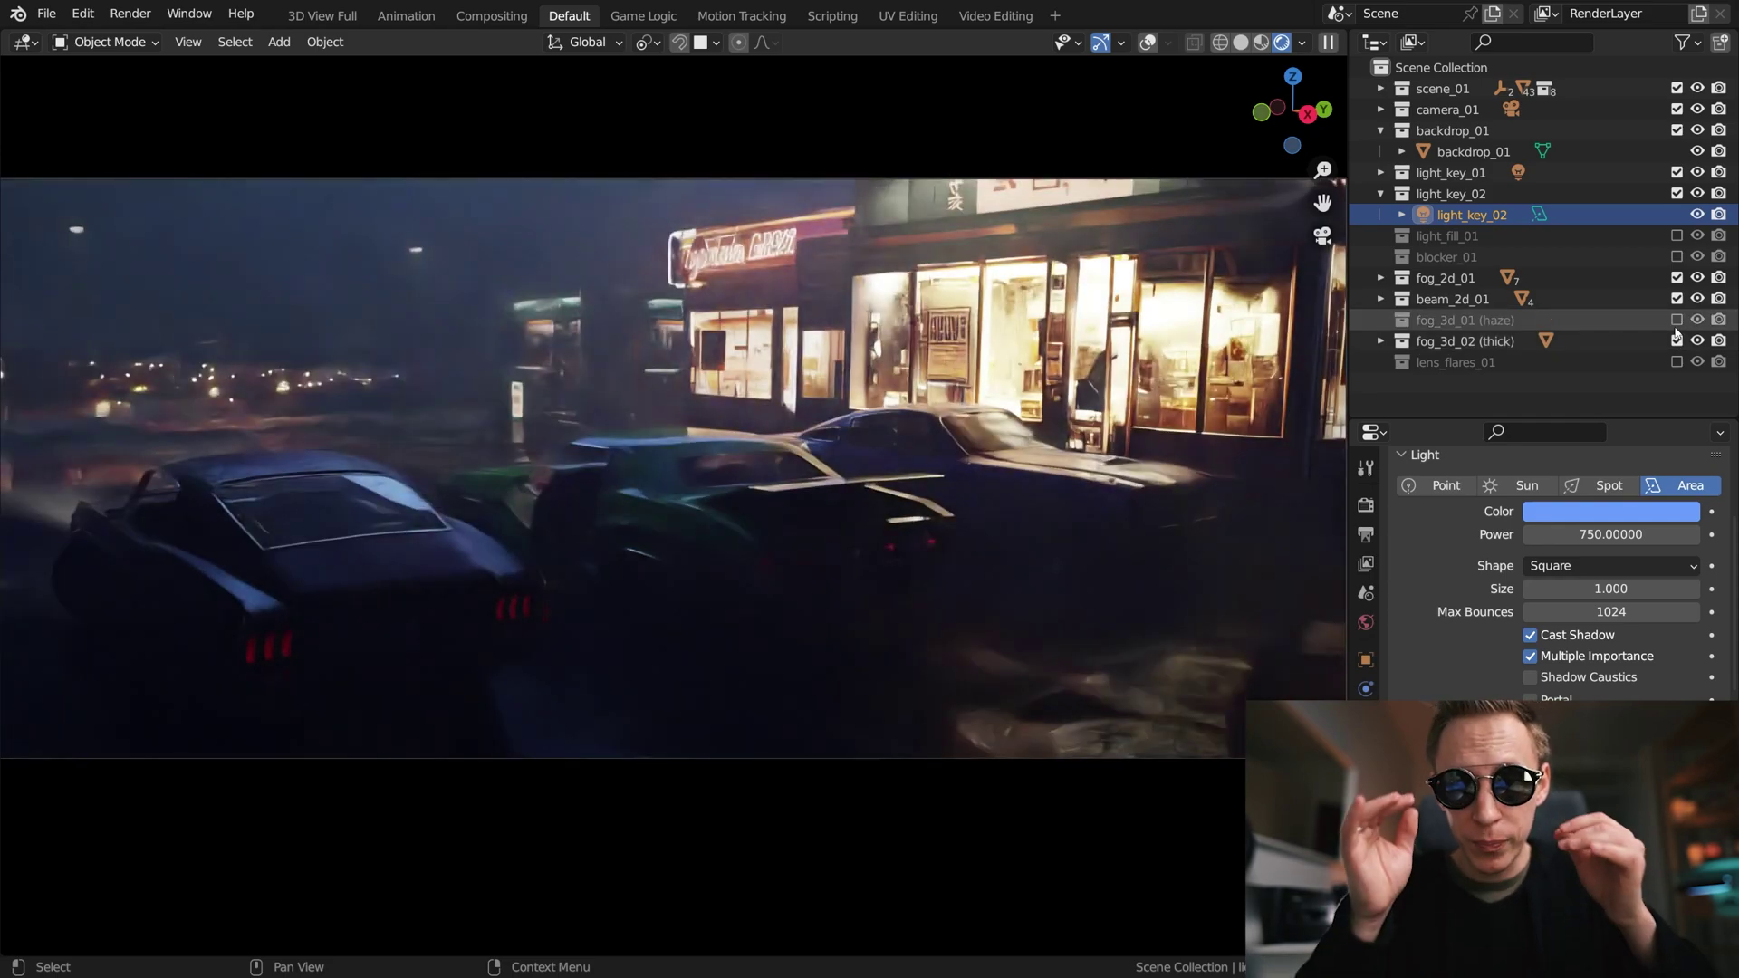
pyautogui.click(1643, 517)
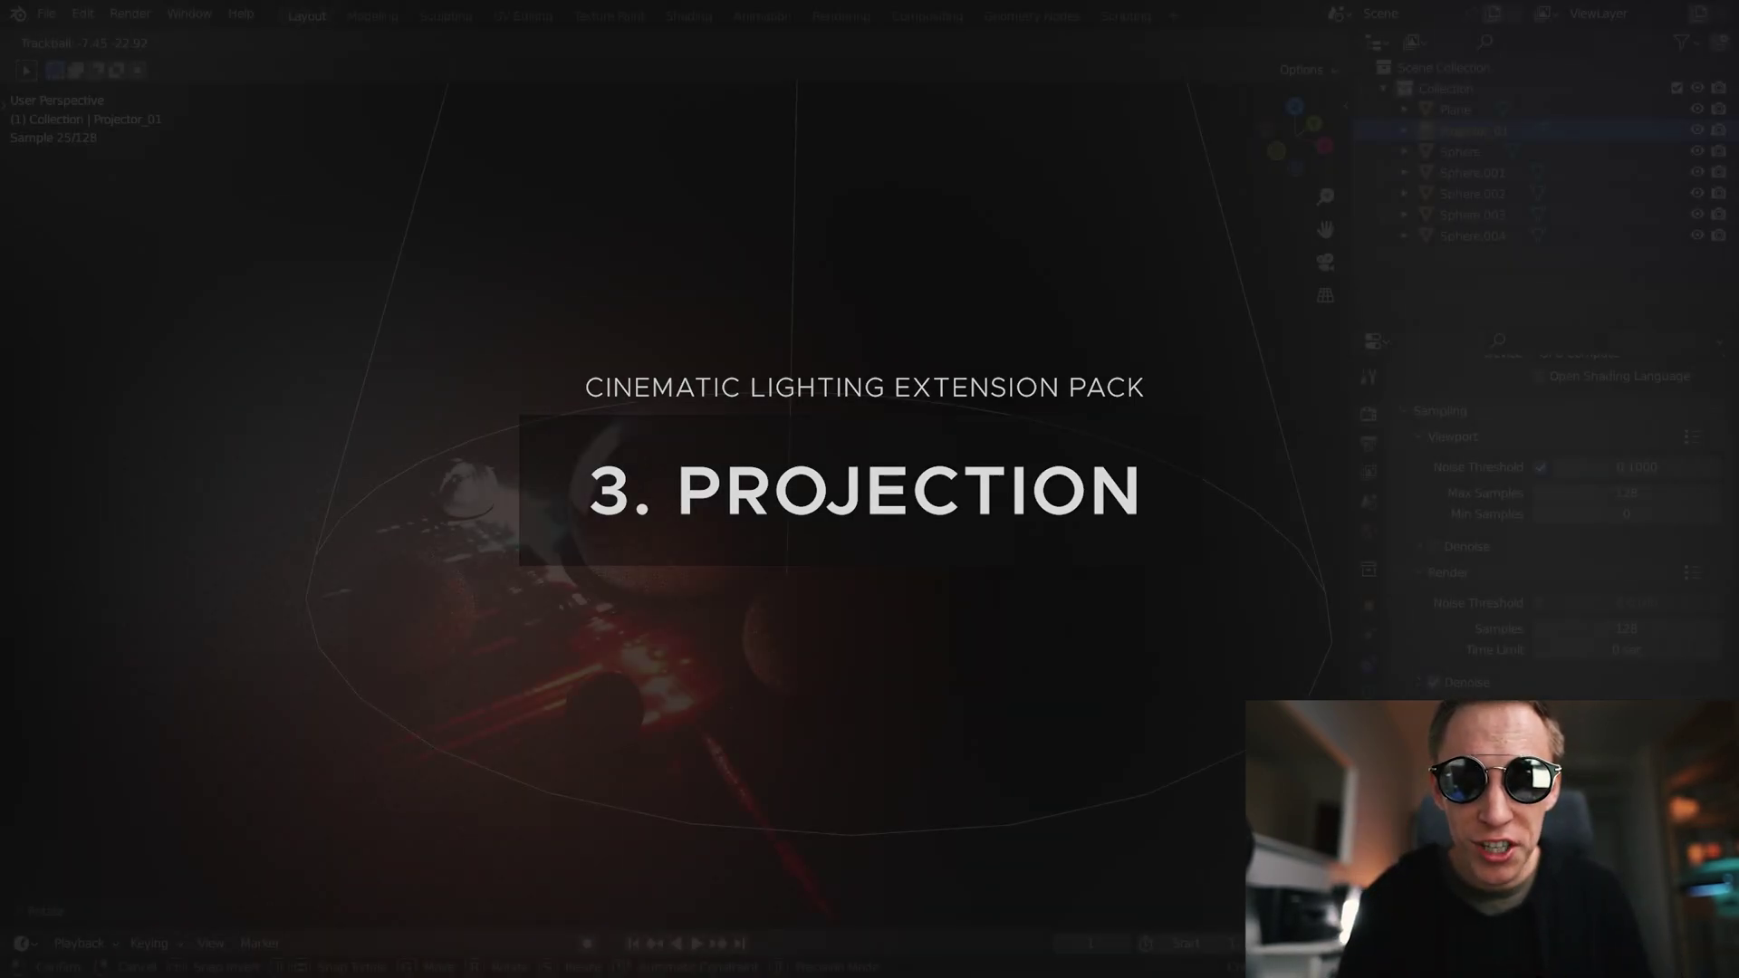
# - Orbit around the spheres and play the projector animation, stopping near frame 104
pyautogui.moveTo(616, 536); pyautogui.dragTo(732, 536, button='middle')
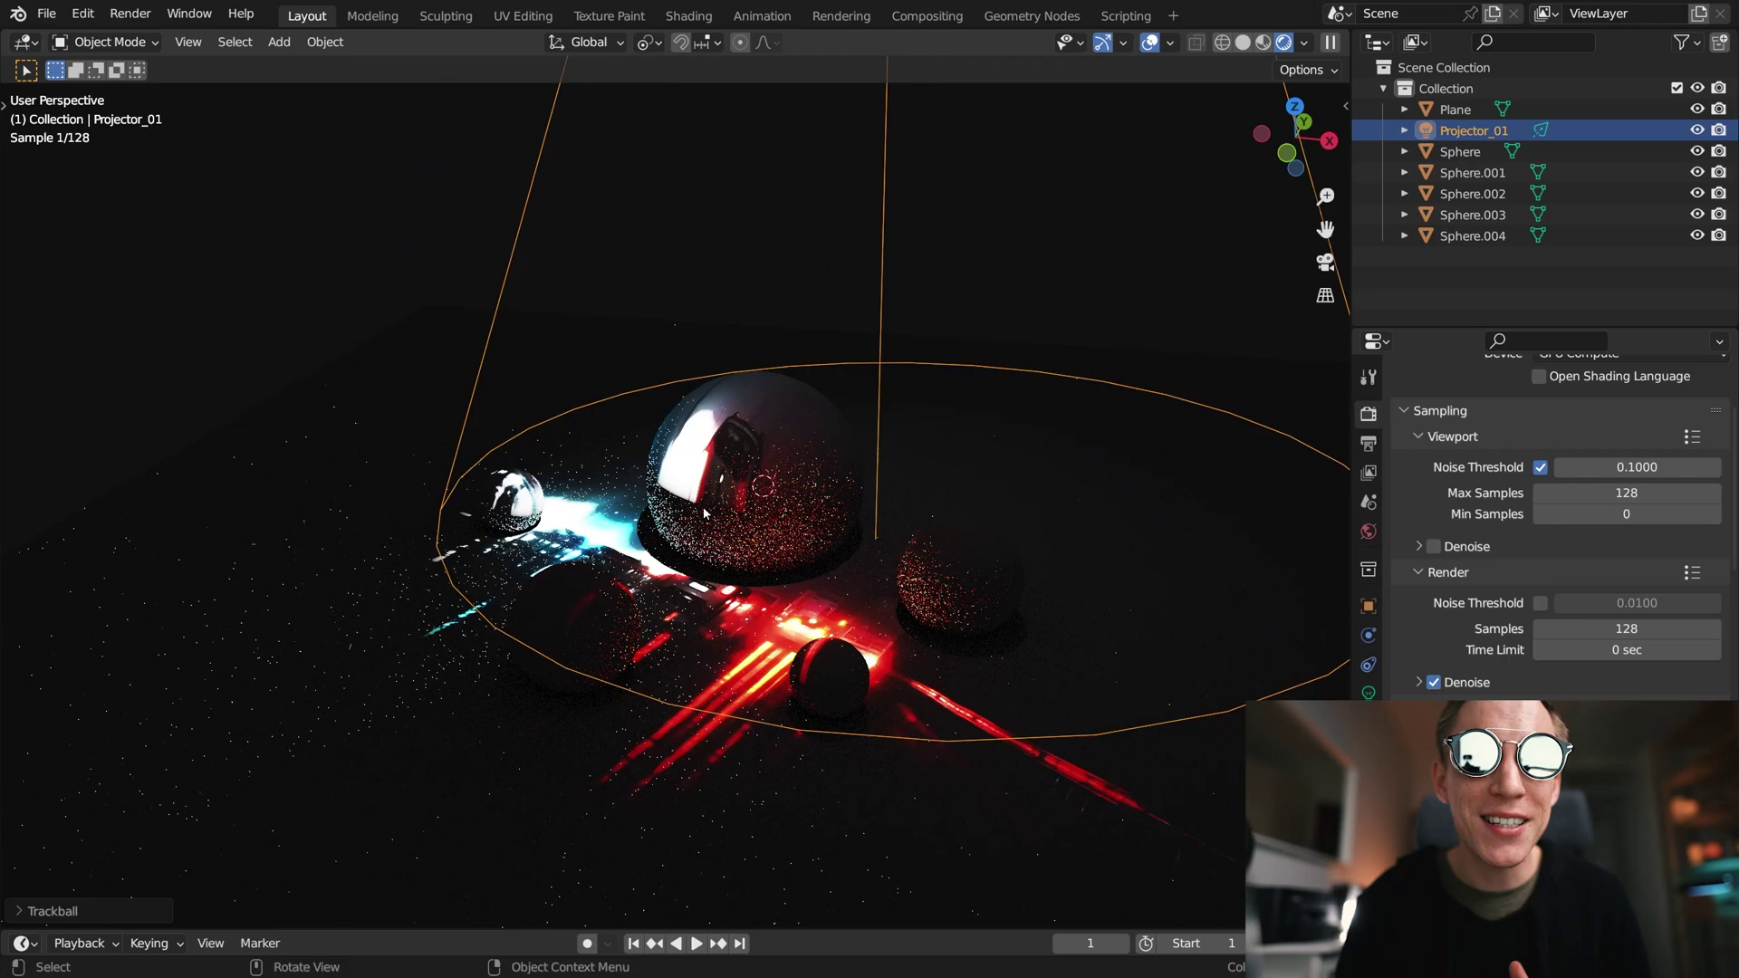
pyautogui.press('space')
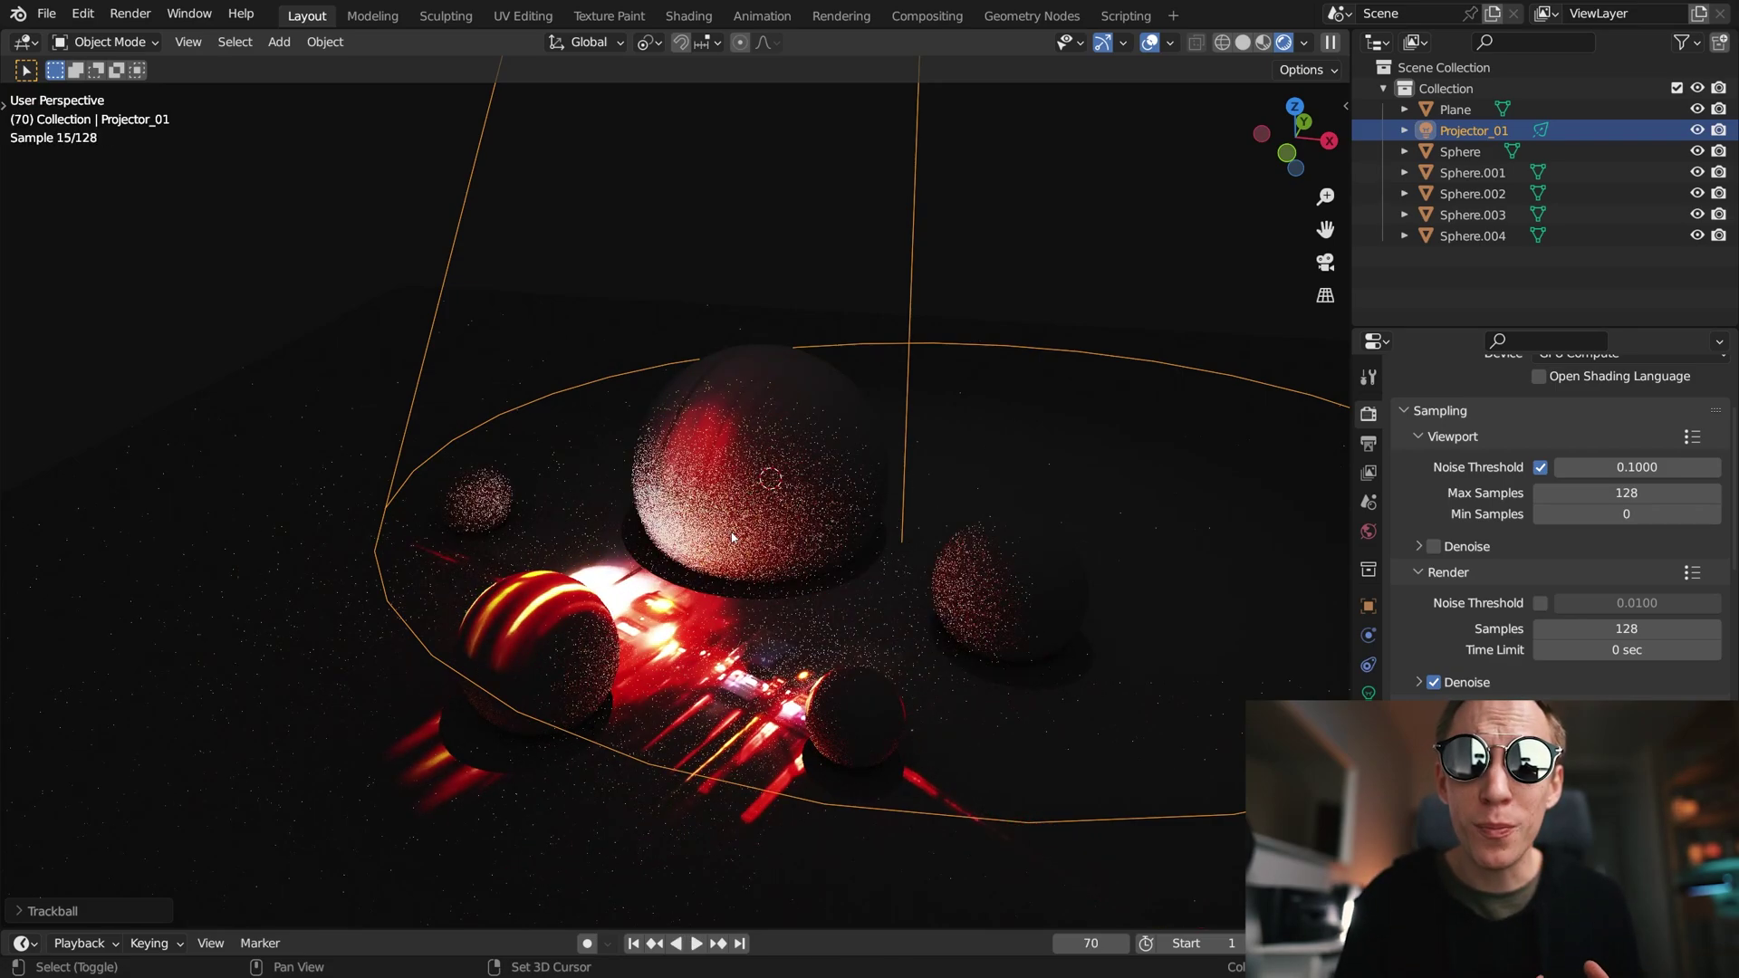
pyautogui.press('space')
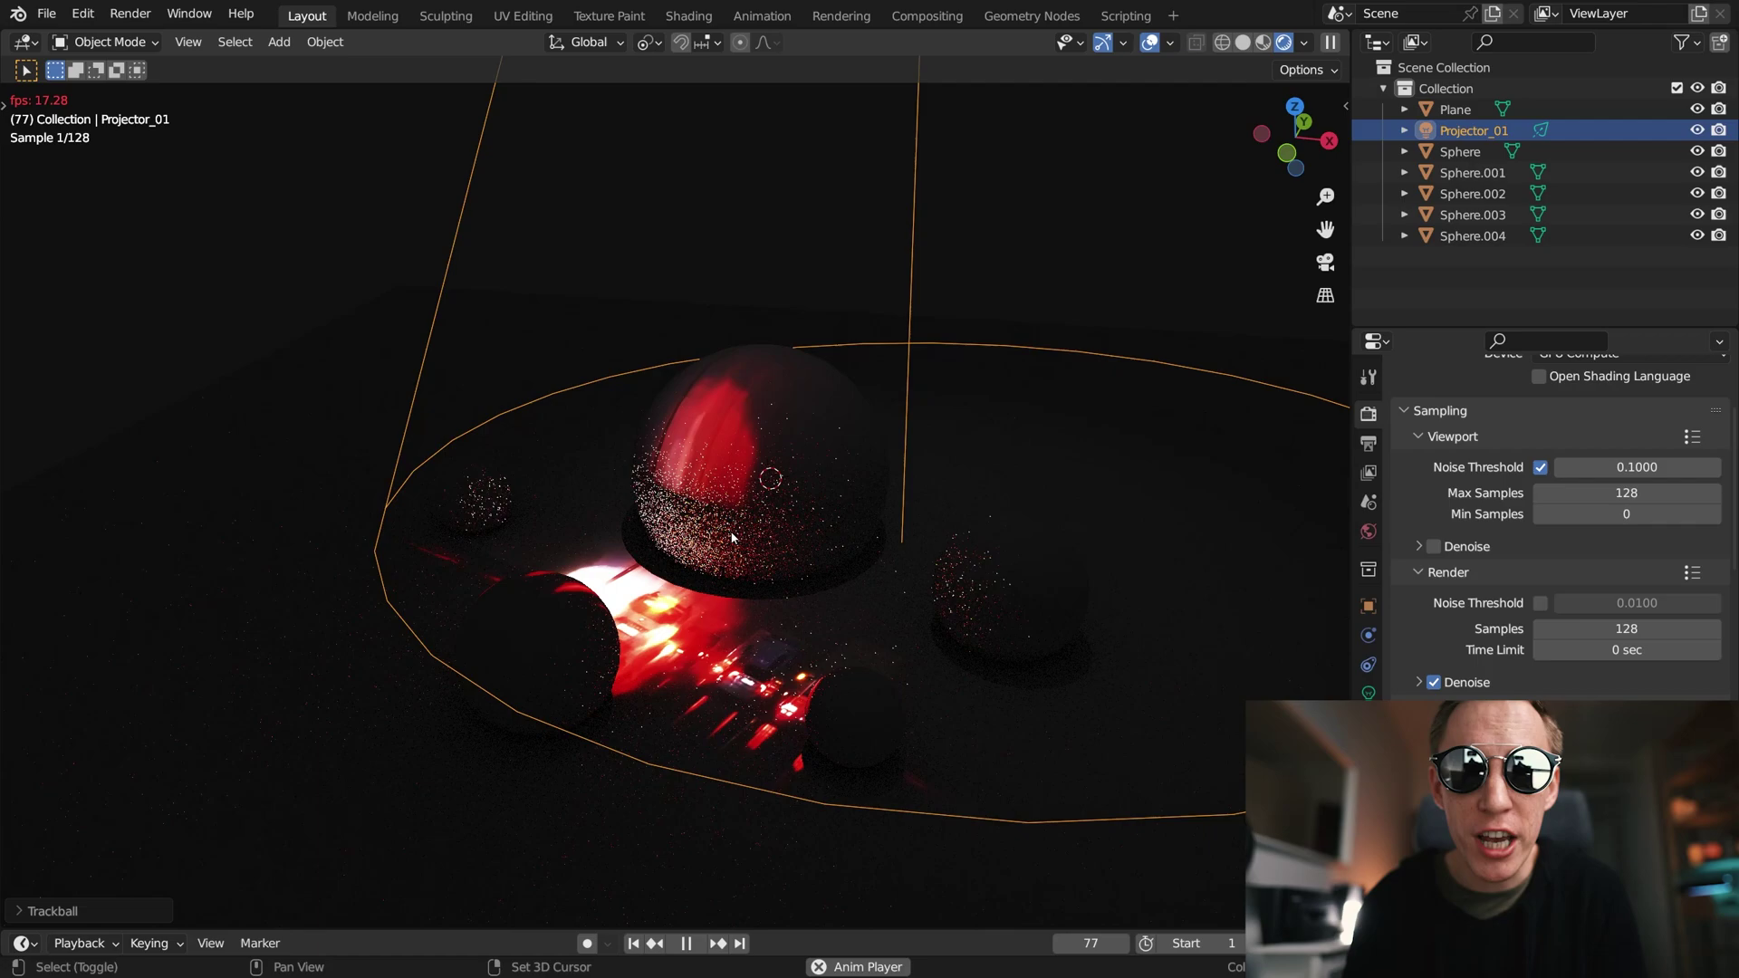
pyautogui.press('space')
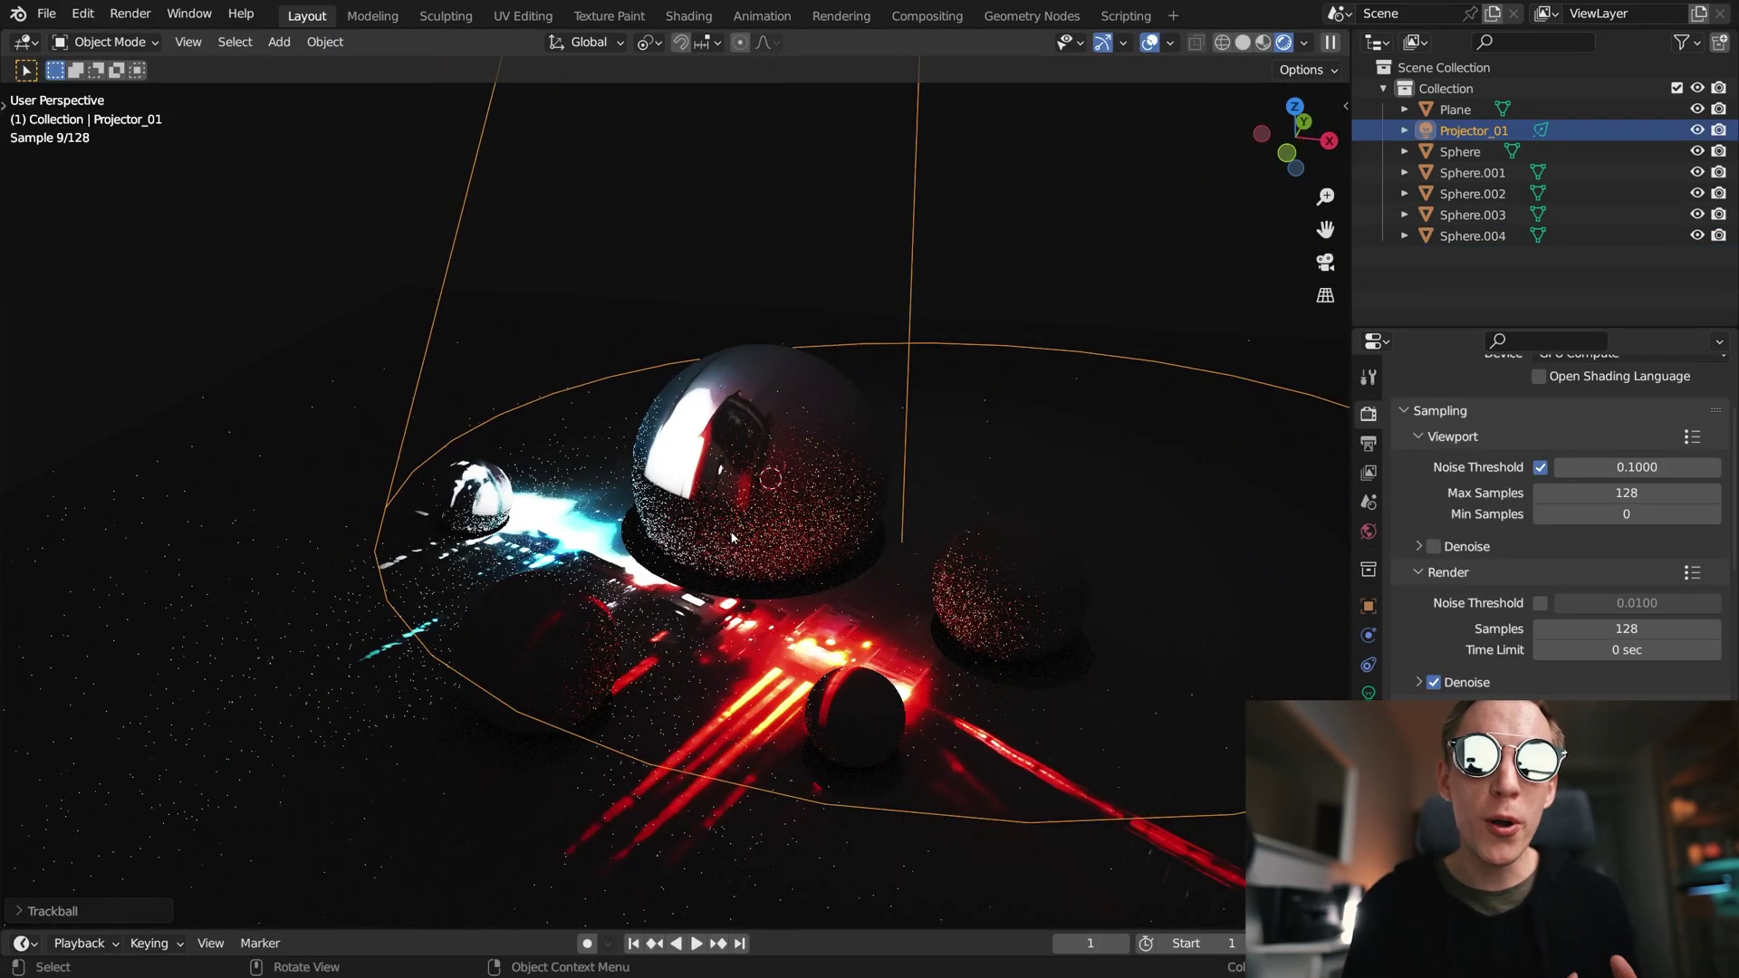
# - Play, pause and resume the projector animation from frame 1 toward frame 46
pyautogui.press('space')
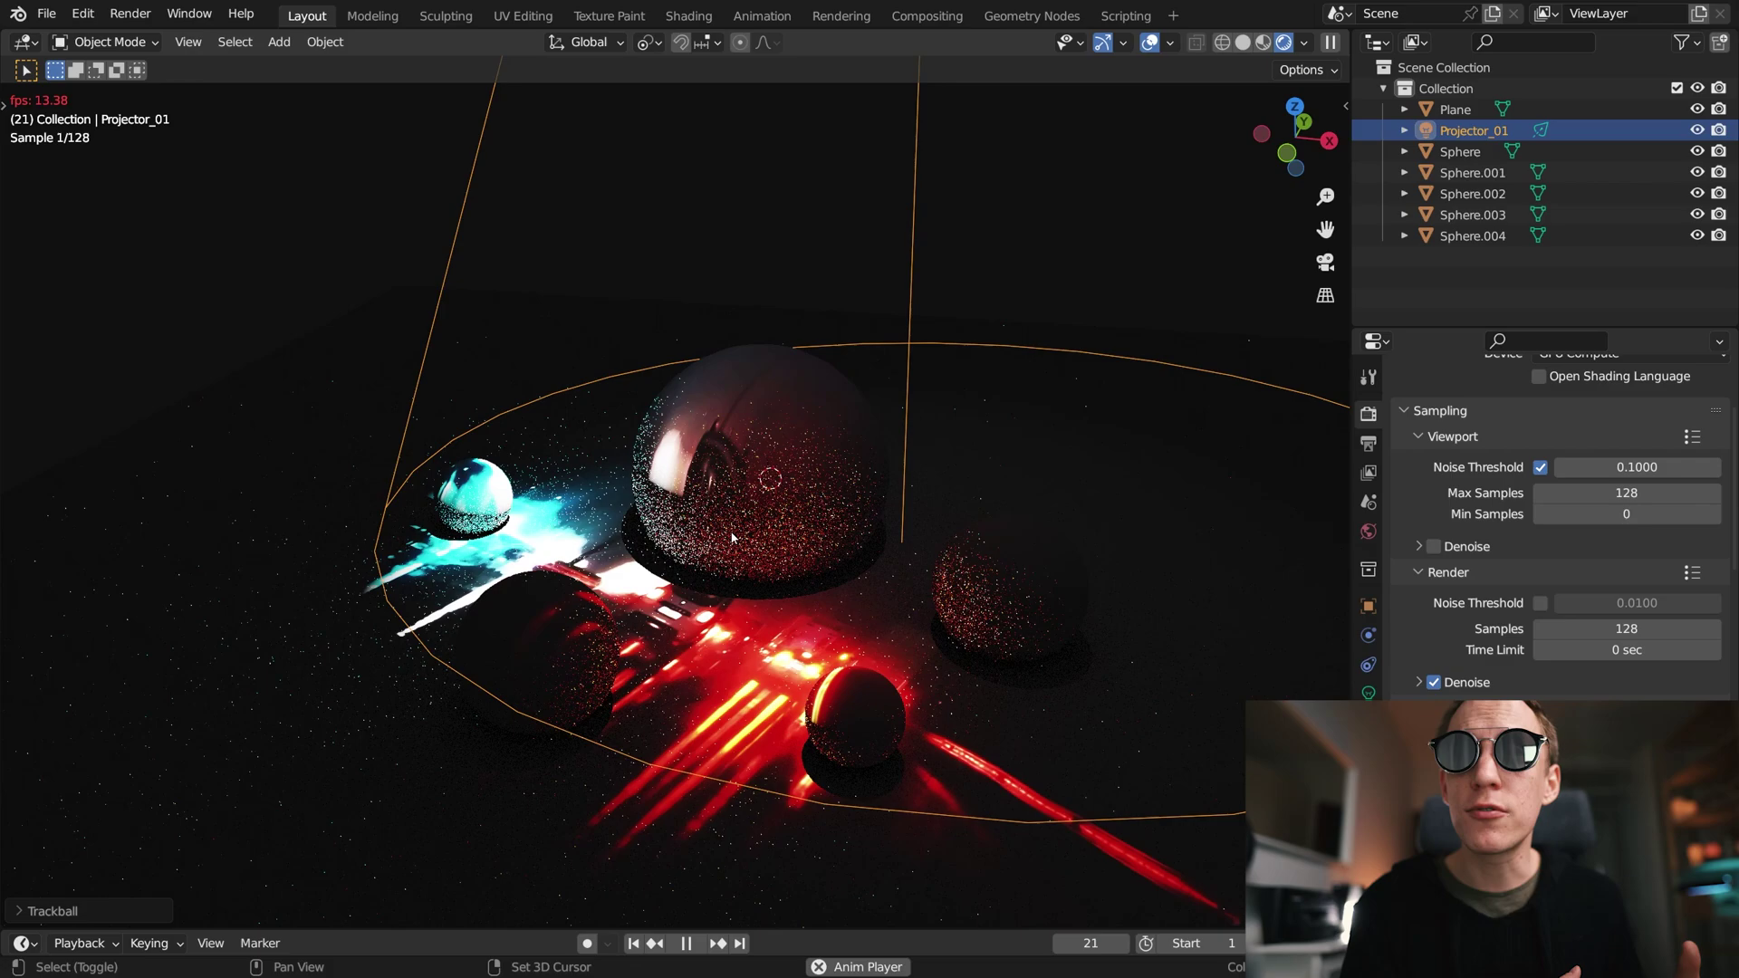
pyautogui.press('space')
pyautogui.press('space')
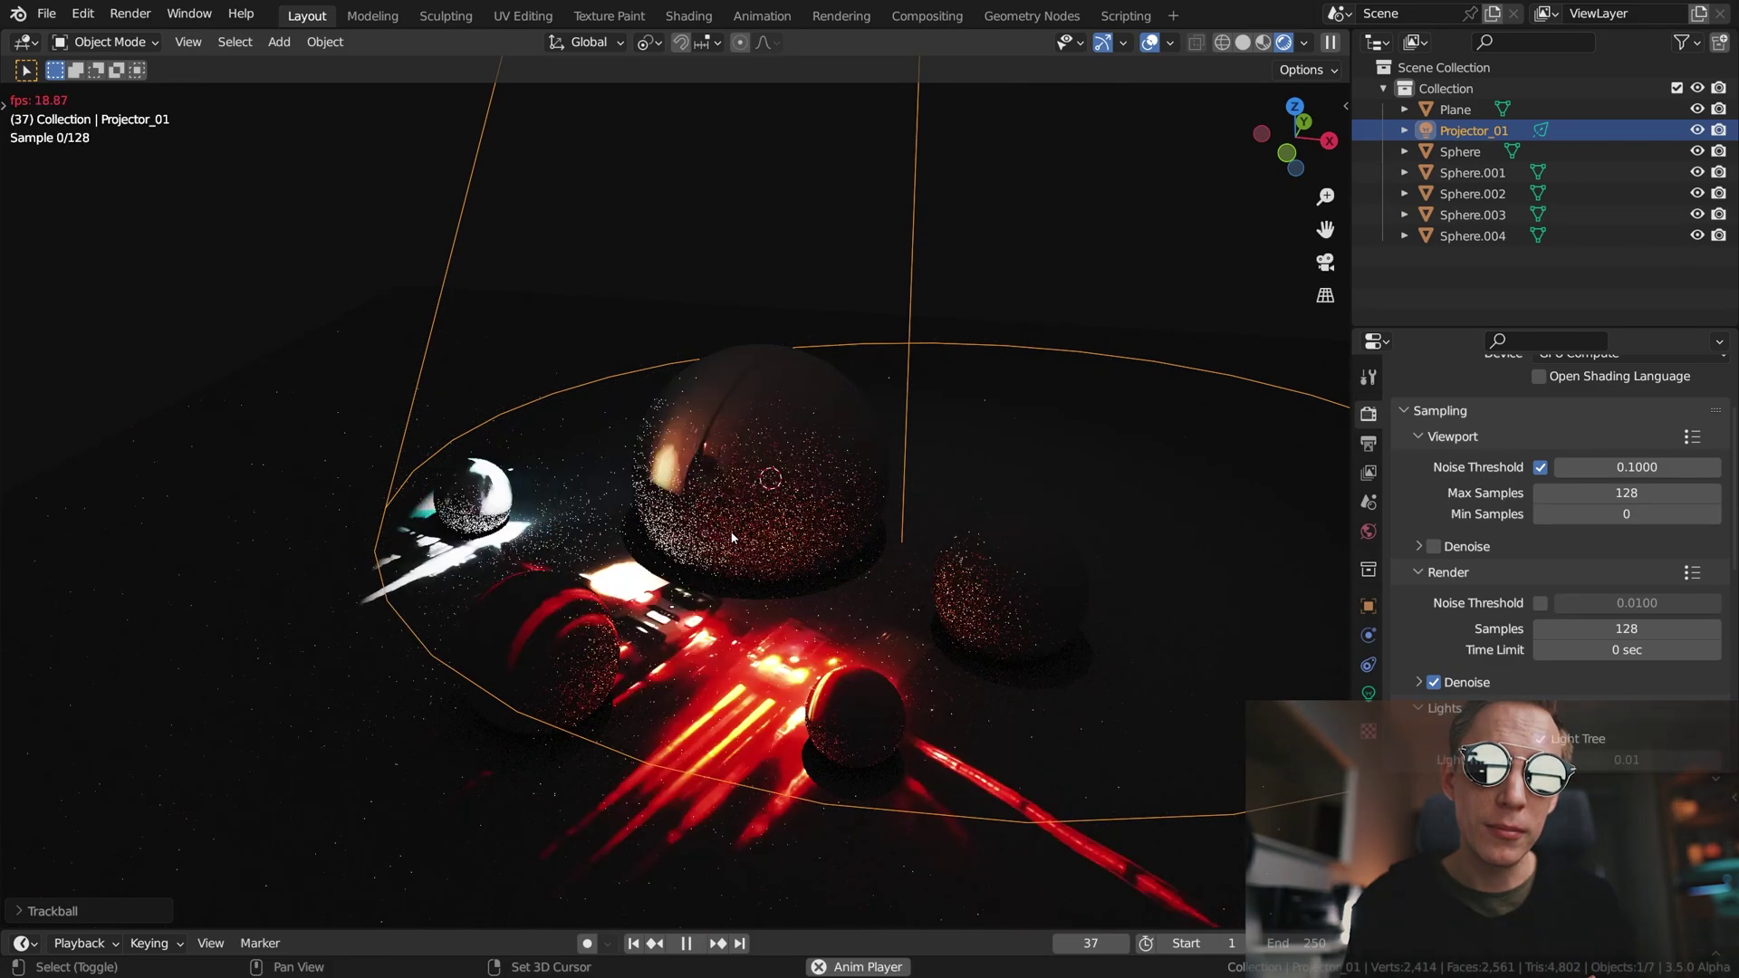
pyautogui.press('space')
pyautogui.press('space')
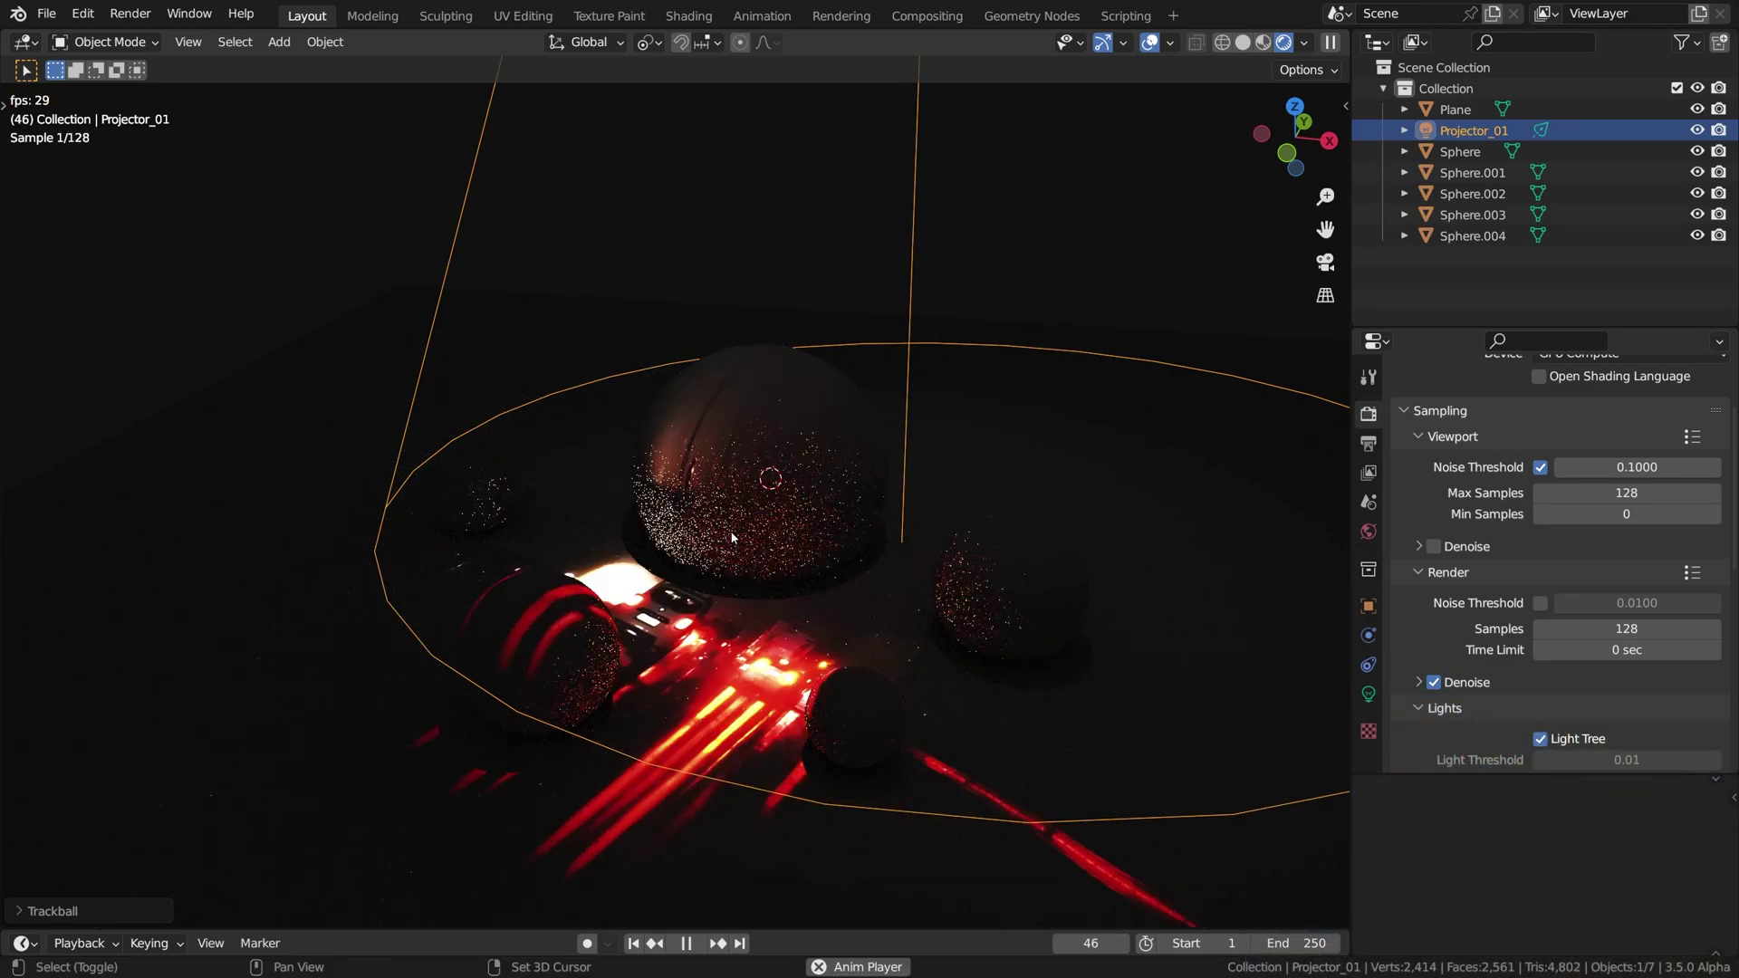